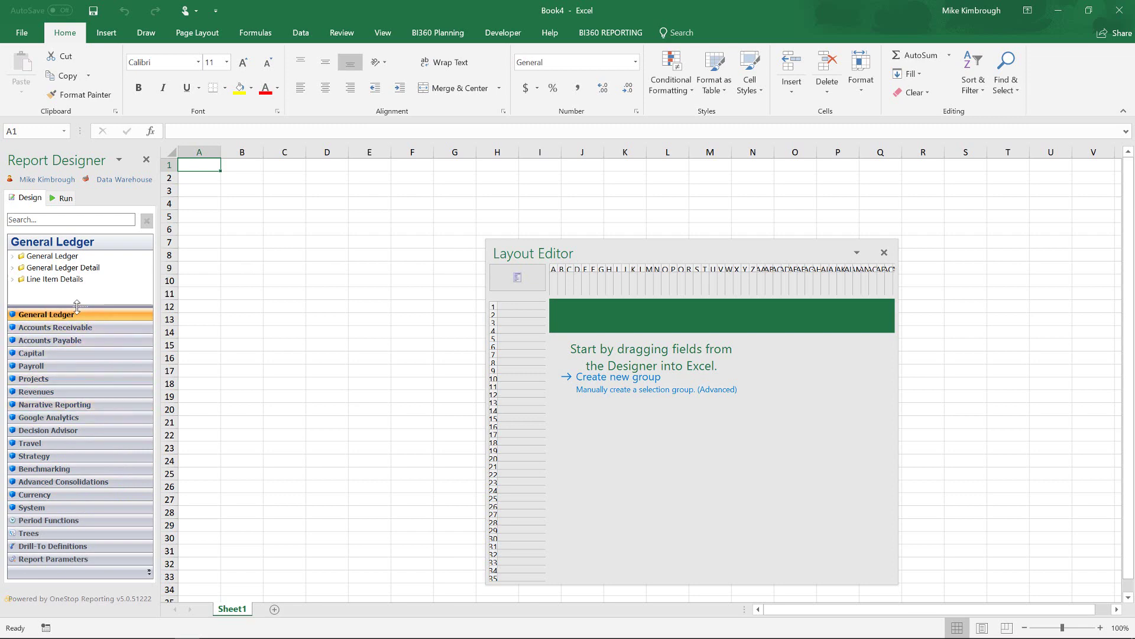
Step: Expand the General Ledger fields, narrow column A and title cell B2 'Trial Balance'
{"action": "left_click_drag", "start_coordinate": [77, 306], "coordinate": [68, 395]}
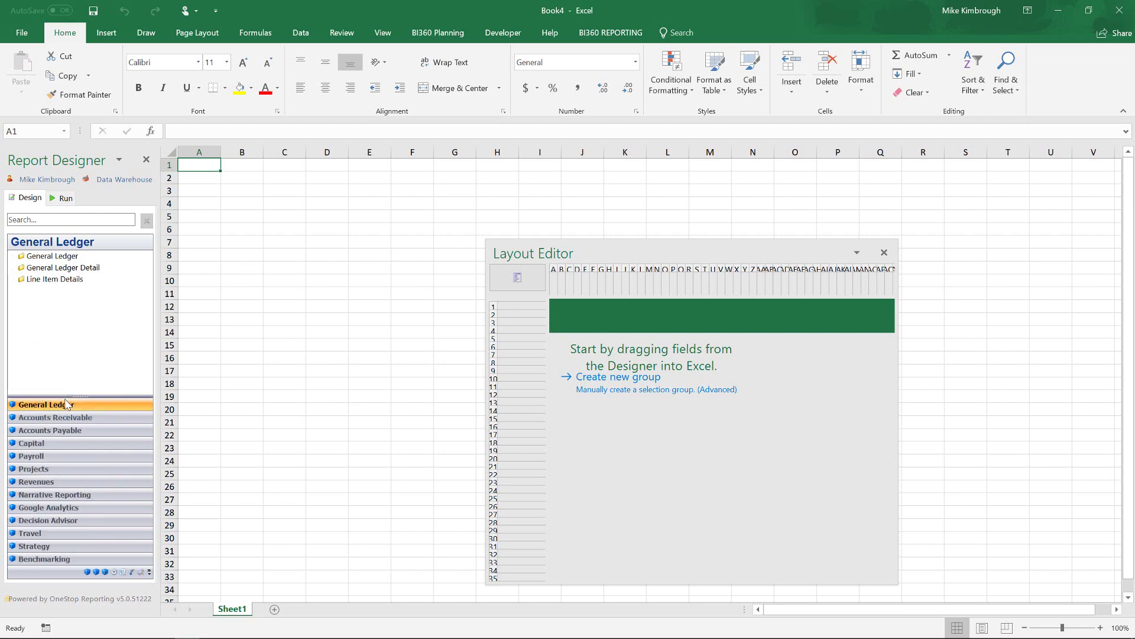
{"action": "left_click", "coordinate": [13, 257]}
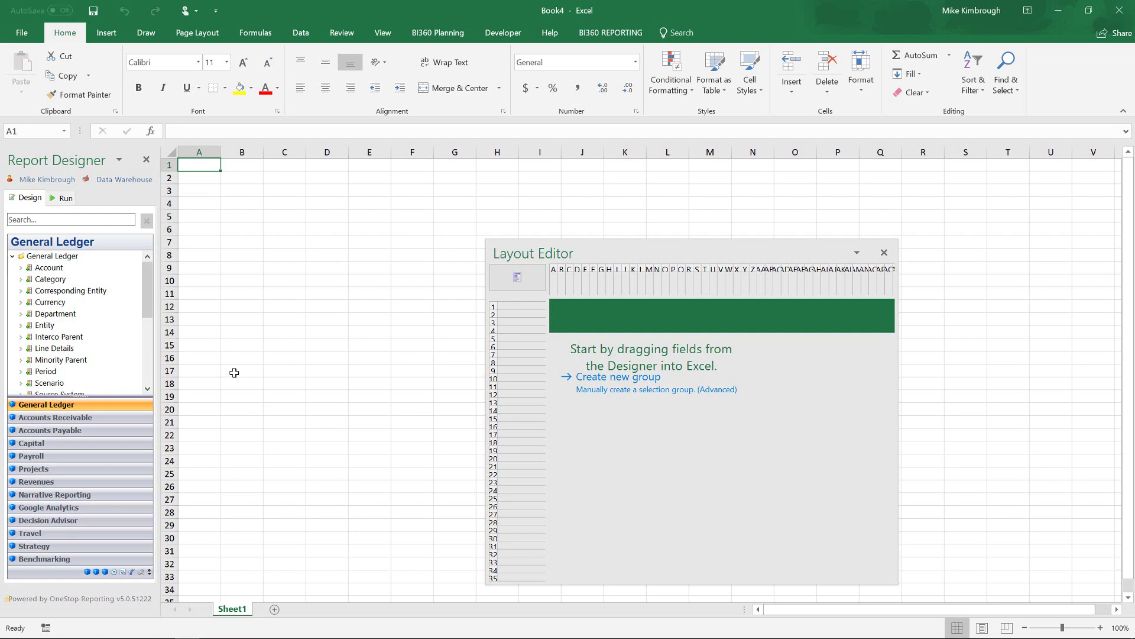
{"action": "left_click_drag", "start_coordinate": [222, 152], "coordinate": [269, 155]}
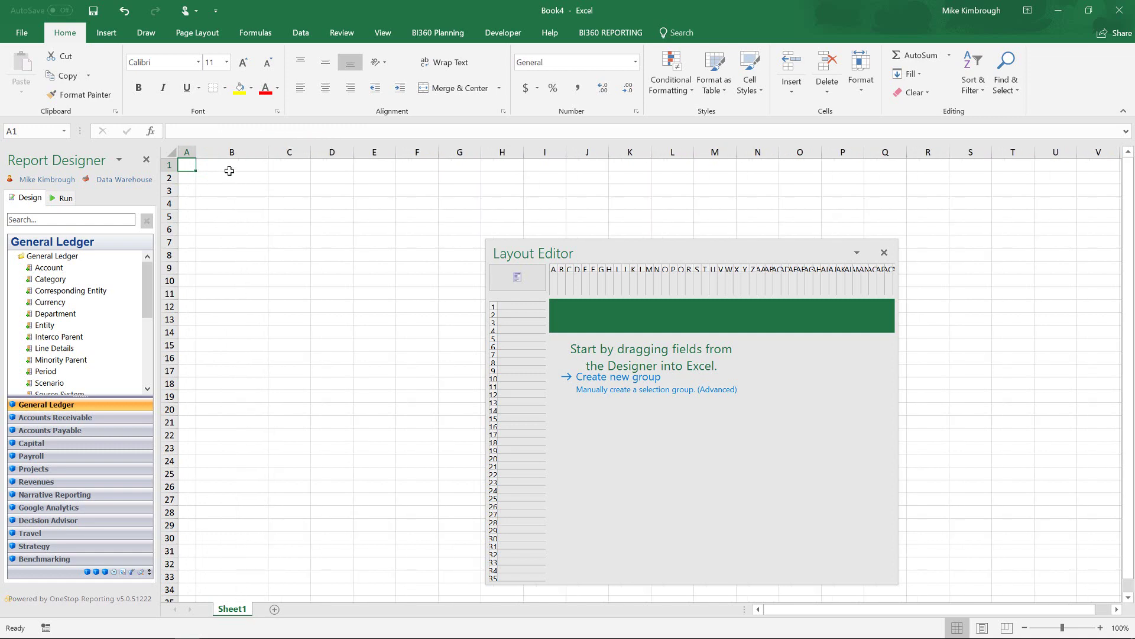
{"action": "left_click", "coordinate": [229, 170]}
{"action": "left_click", "coordinate": [235, 177]}
{"action": "type", "text": "Trial Balance"}
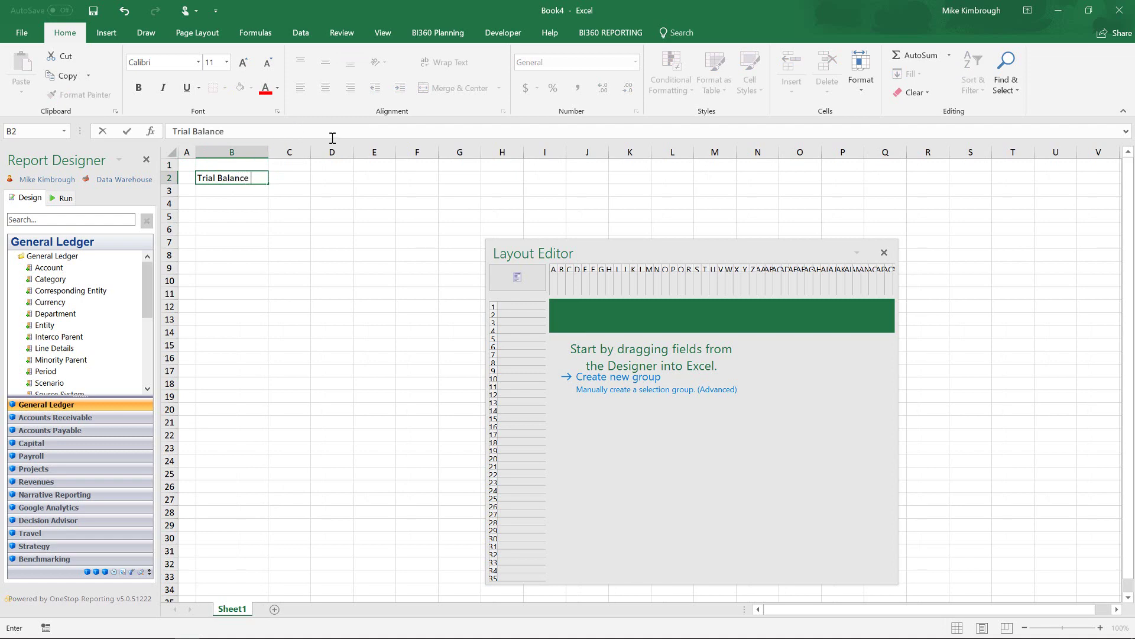
{"action": "left_click", "coordinate": [314, 165]}
Step: Widen column C and enter the headers Account in B8 and Description in C8
{"action": "left_click_drag", "start_coordinate": [314, 147], "coordinate": [617, 152]}
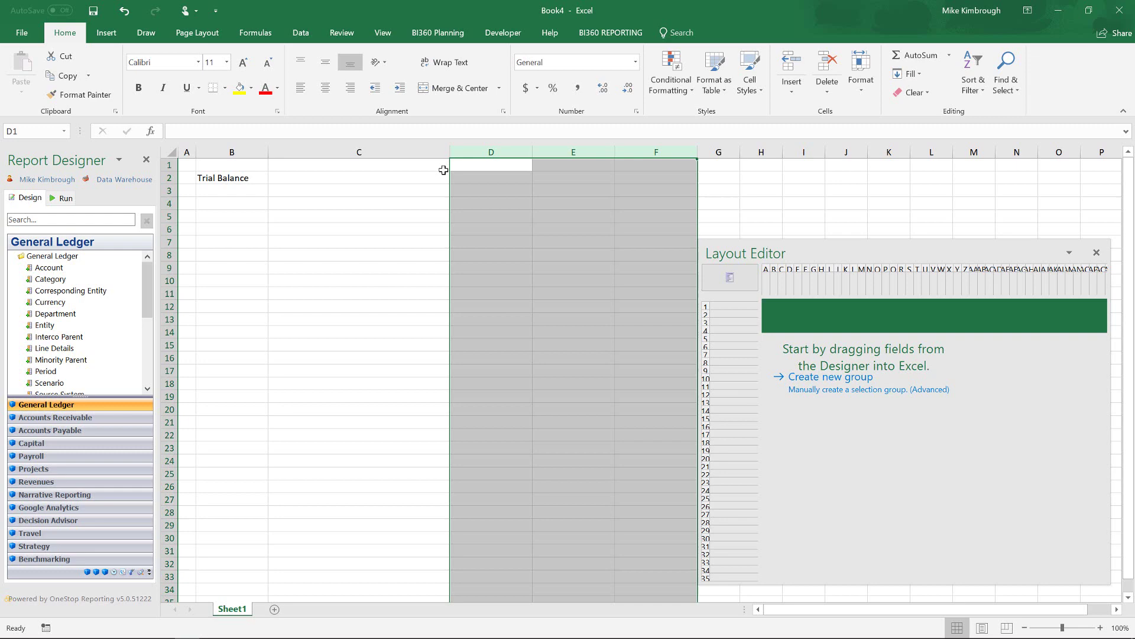
{"action": "left_click_drag", "start_coordinate": [449, 152], "coordinate": [452, 172]}
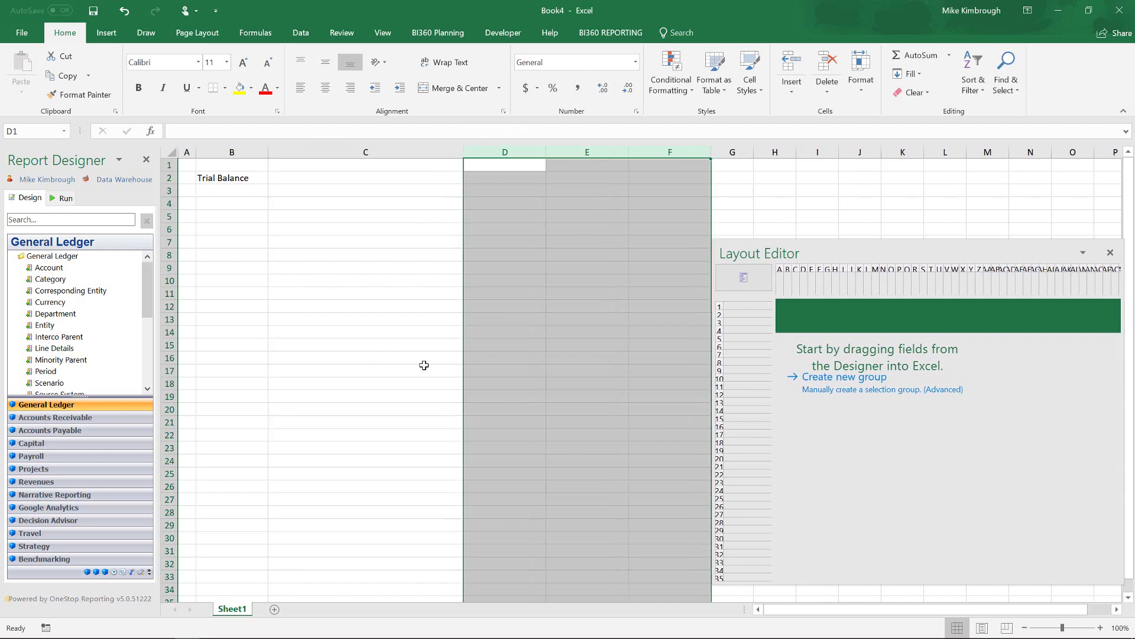
{"action": "left_click", "coordinate": [240, 253]}
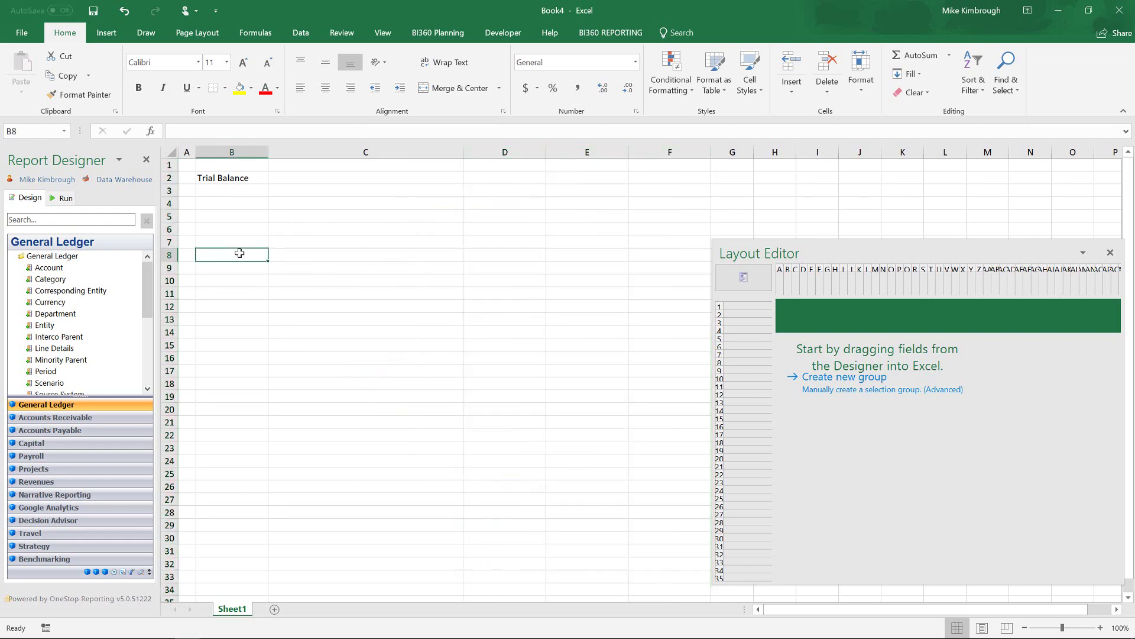
{"action": "type", "text": "Account"}
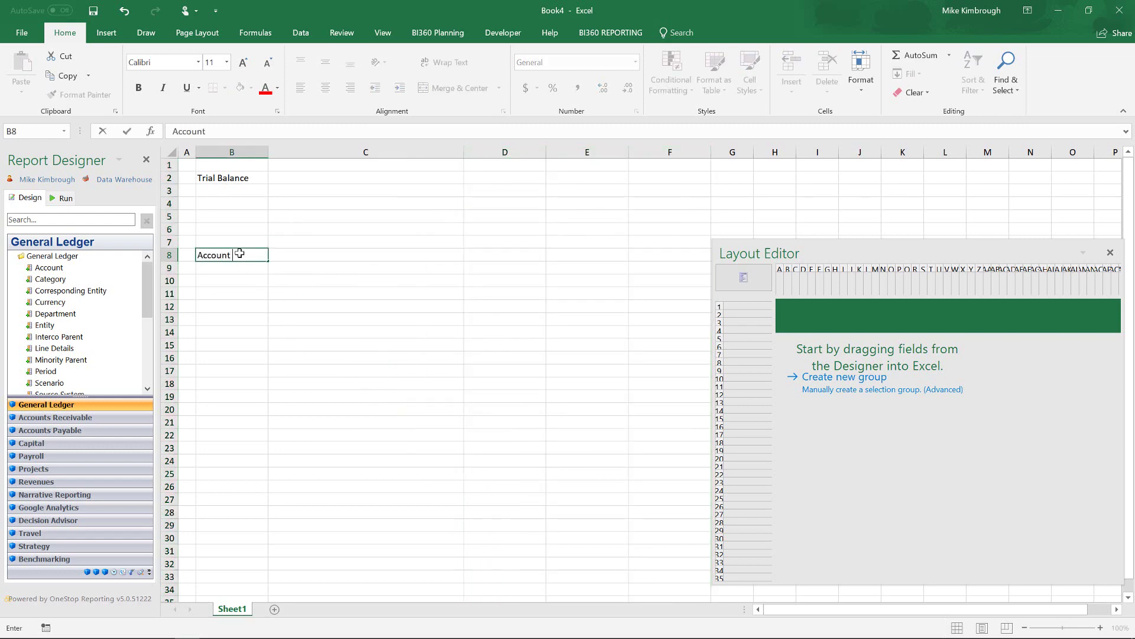
{"action": "key", "text": "Tab"}
{"action": "type", "text": "Des"}
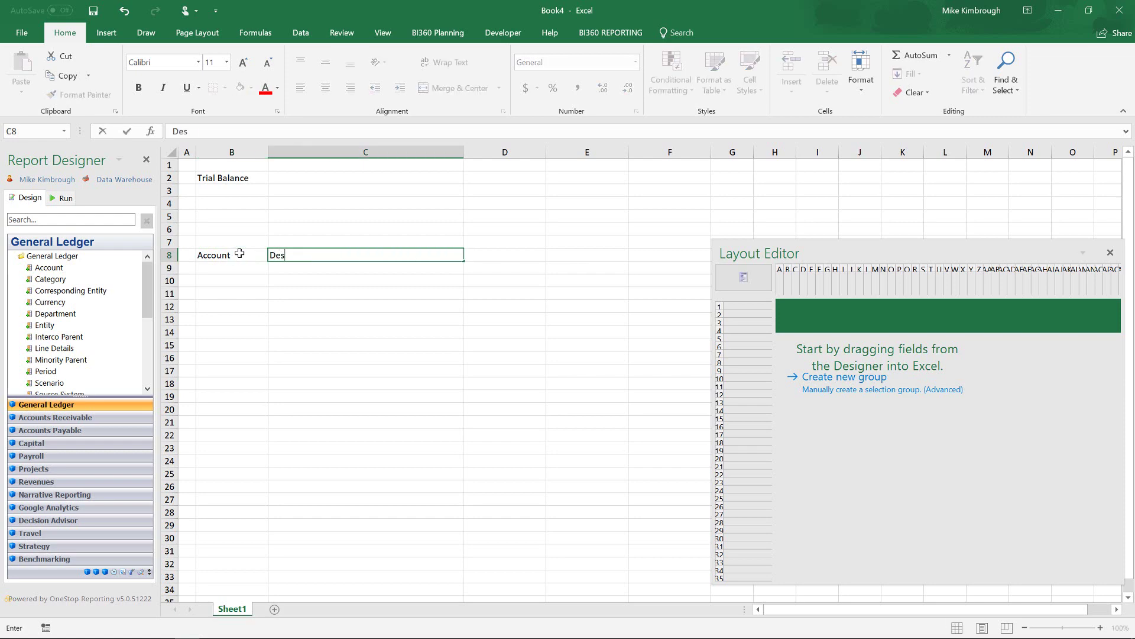
{"action": "type", "text": "cription"}
Step: Place the Account field in B9 and make row 9 a new row selection group
{"action": "left_click", "coordinate": [219, 269]}
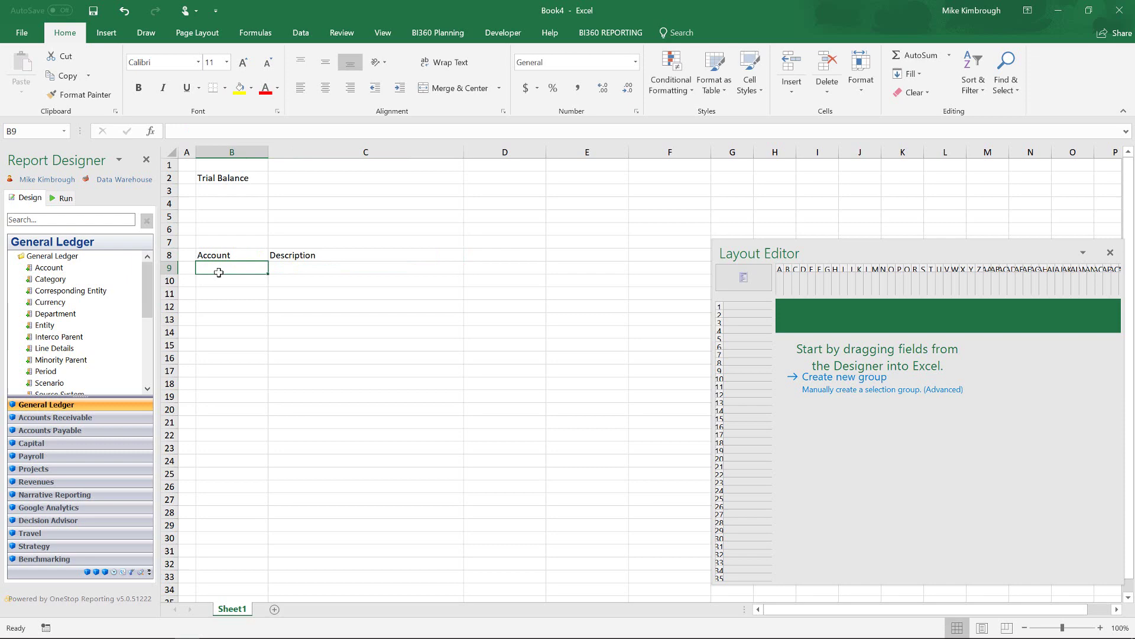
{"action": "left_click_drag", "start_coordinate": [49, 267], "coordinate": [248, 272]}
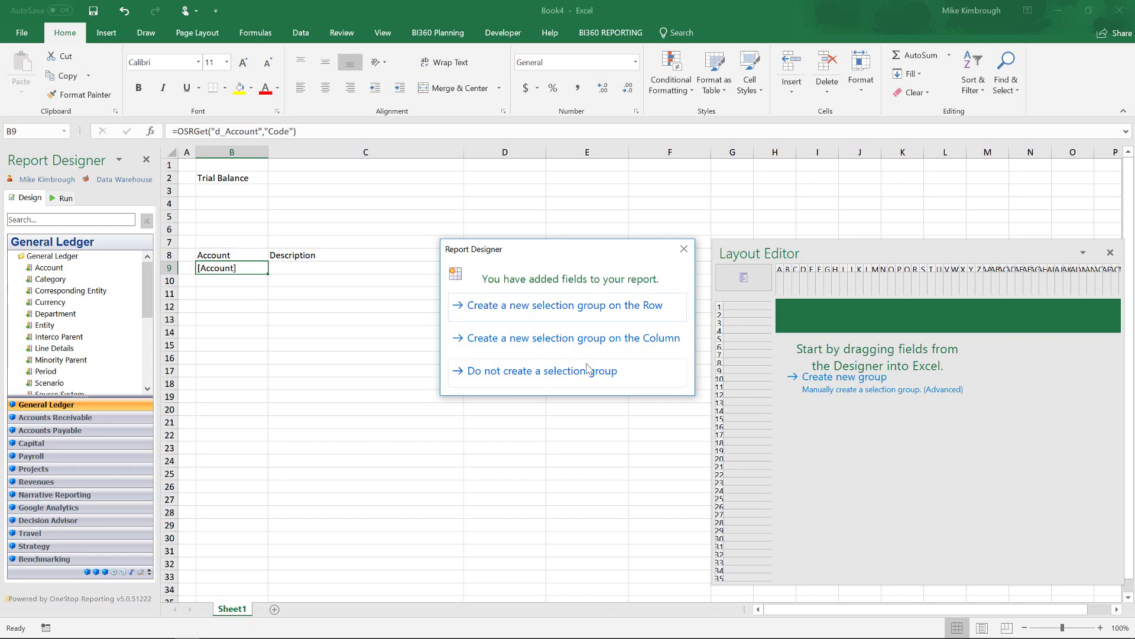
{"action": "left_click", "coordinate": [577, 306]}
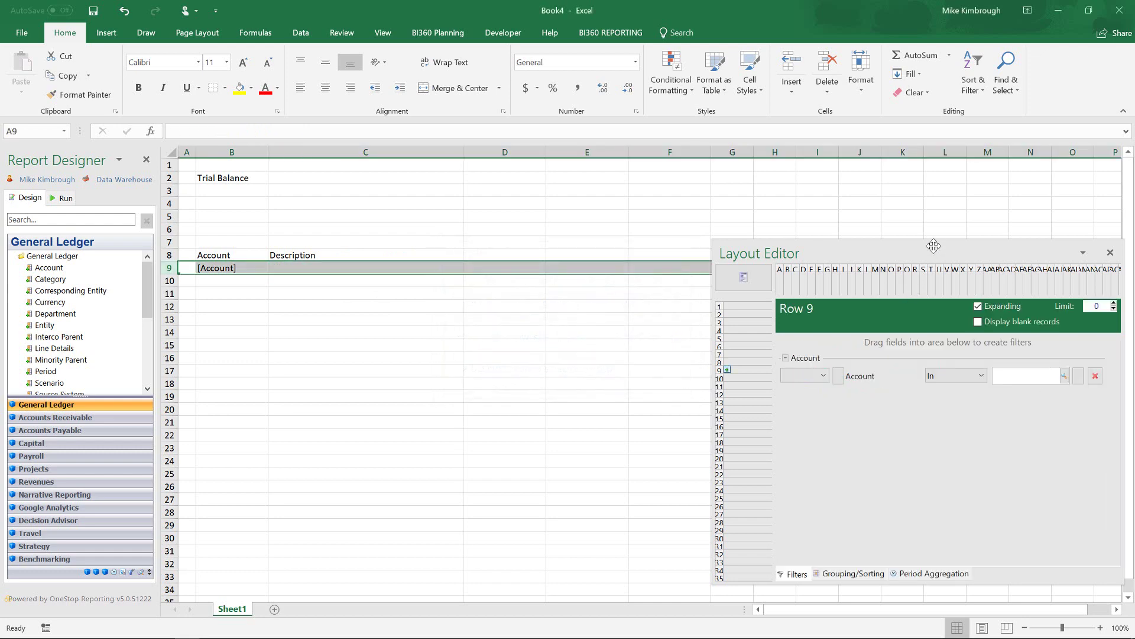
{"action": "left_click_drag", "start_coordinate": [922, 245], "coordinate": [686, 219]}
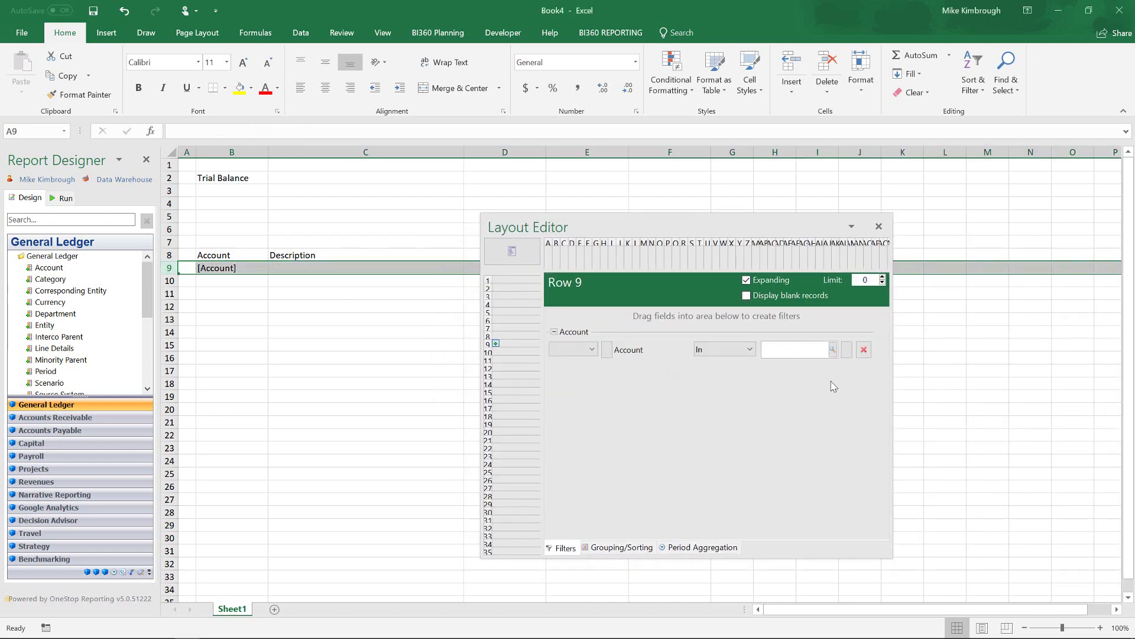
{"action": "left_click", "coordinate": [833, 349]}
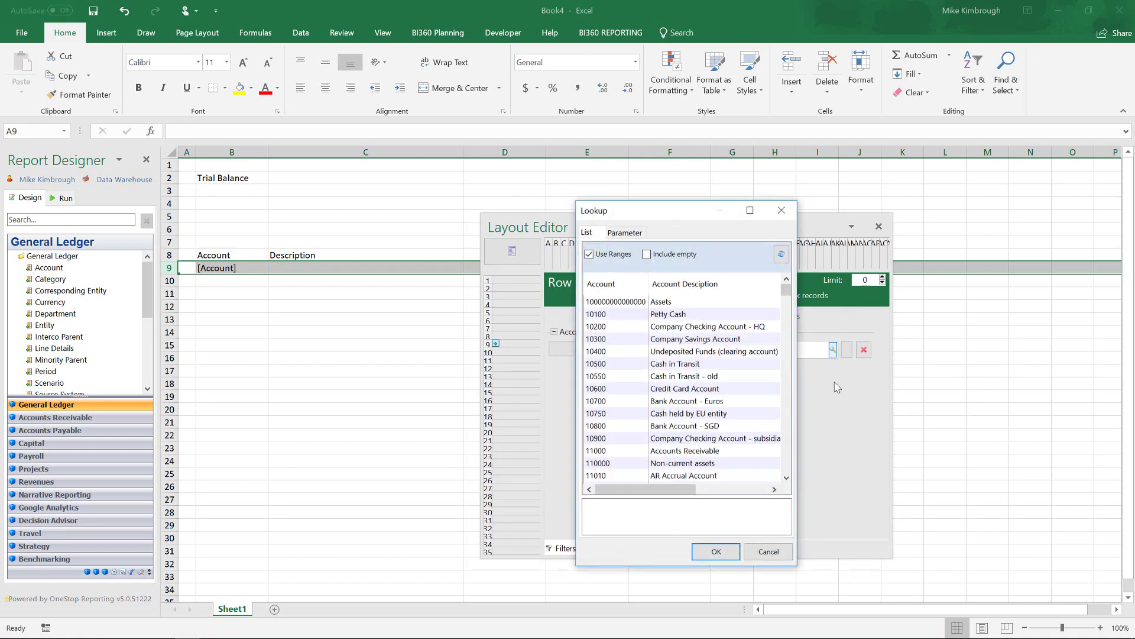
{"action": "left_click_drag", "start_coordinate": [640, 314], "coordinate": [655, 451]}
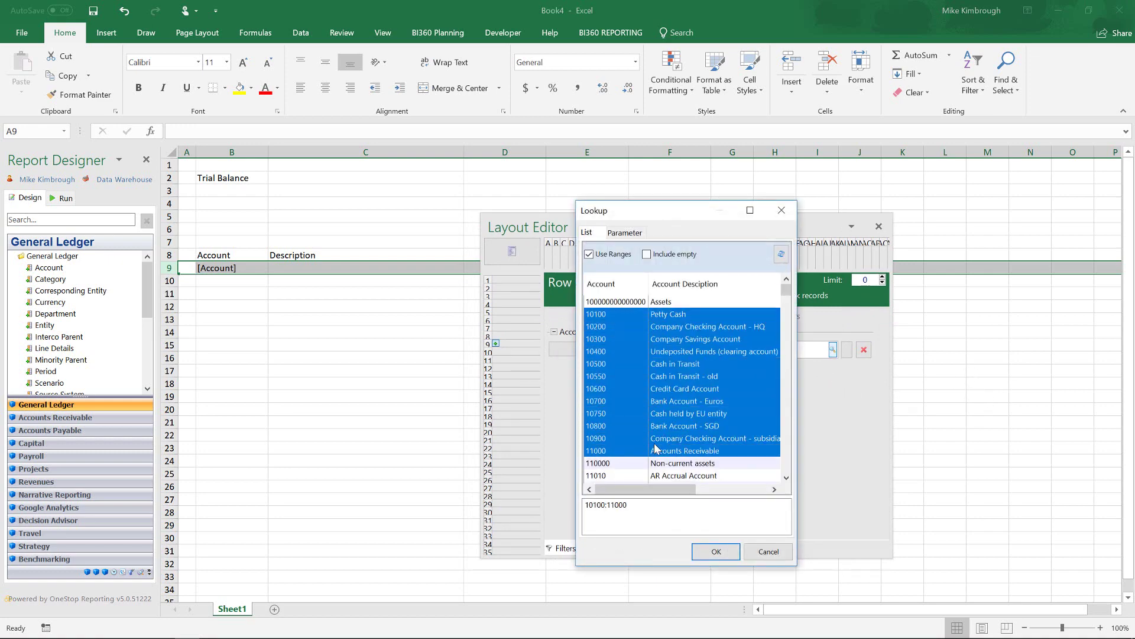
{"action": "left_click", "coordinate": [653, 426], "text": "ctrl"}
{"action": "left_click", "coordinate": [651, 388], "text": "ctrl"}
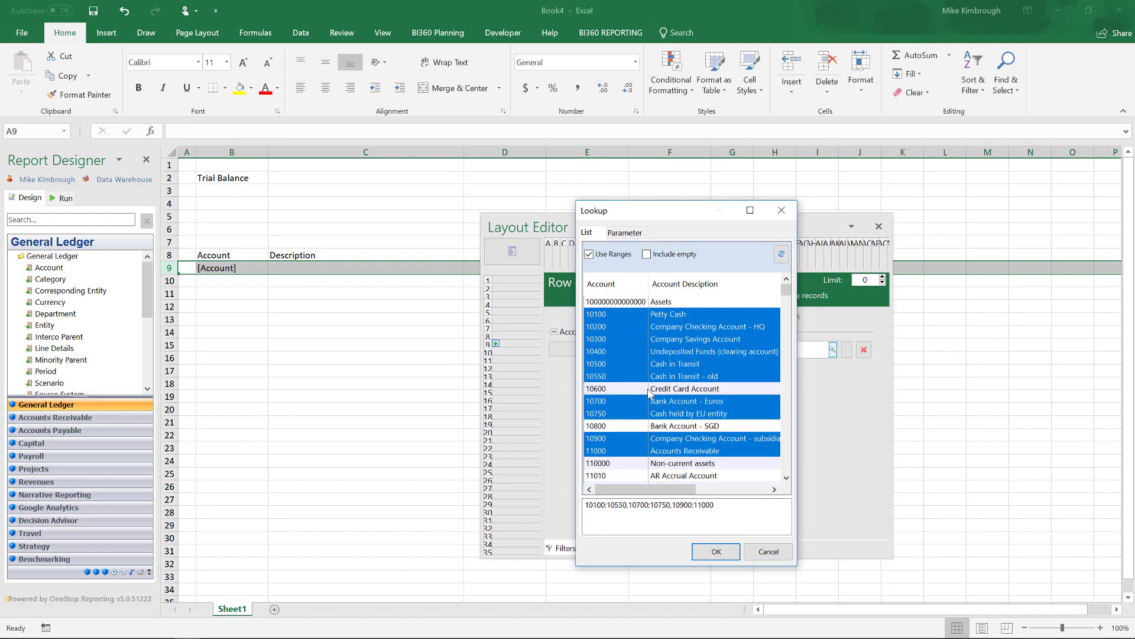
{"action": "left_click", "coordinate": [650, 364], "text": "ctrl"}
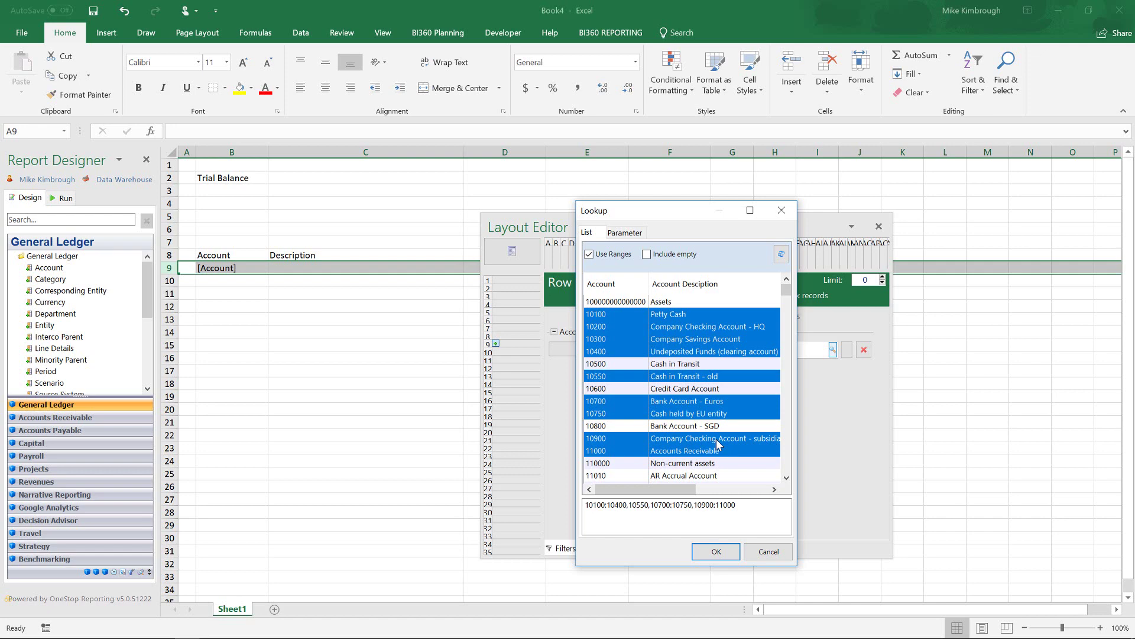
{"action": "left_click", "coordinate": [670, 353]}
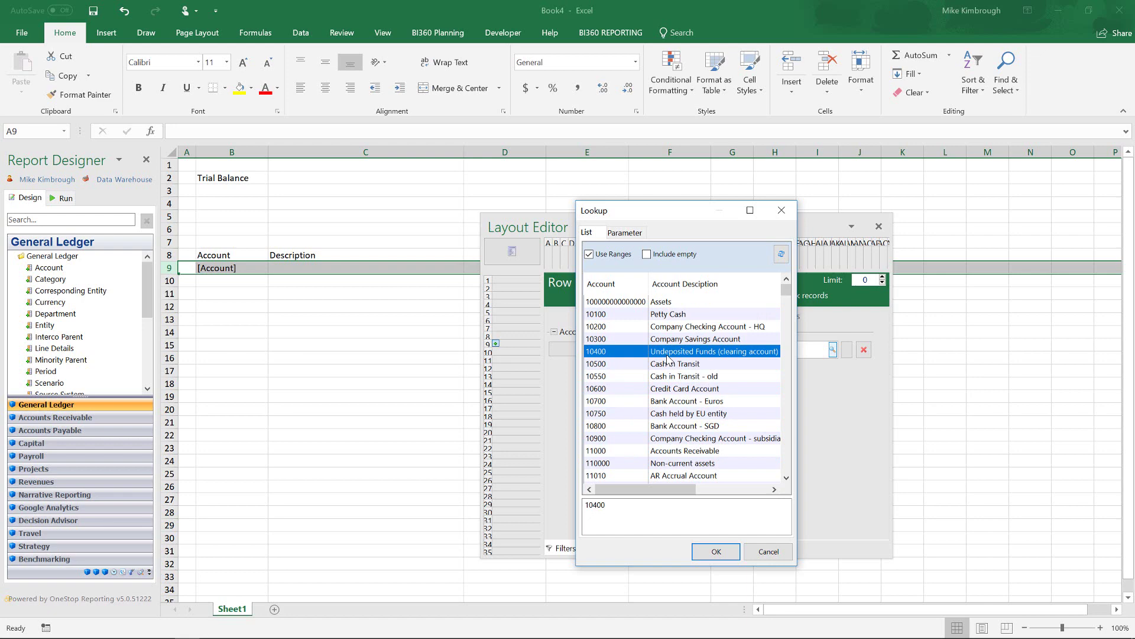
{"action": "left_click", "coordinate": [675, 303]}
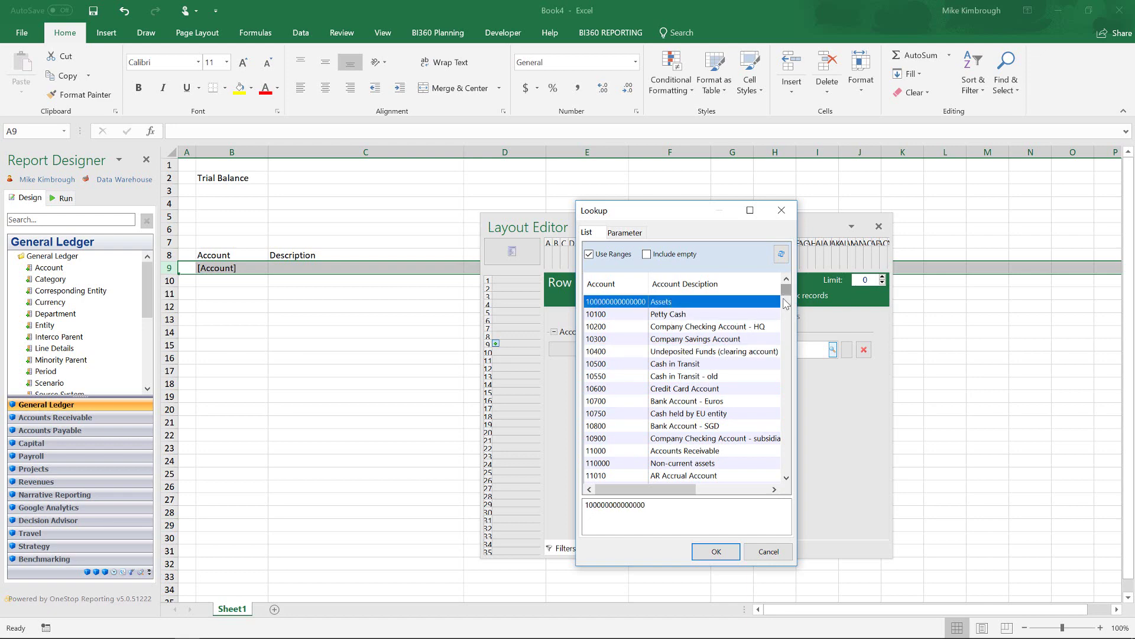
{"action": "left_click_drag", "start_coordinate": [786, 303], "coordinate": [786, 451]}
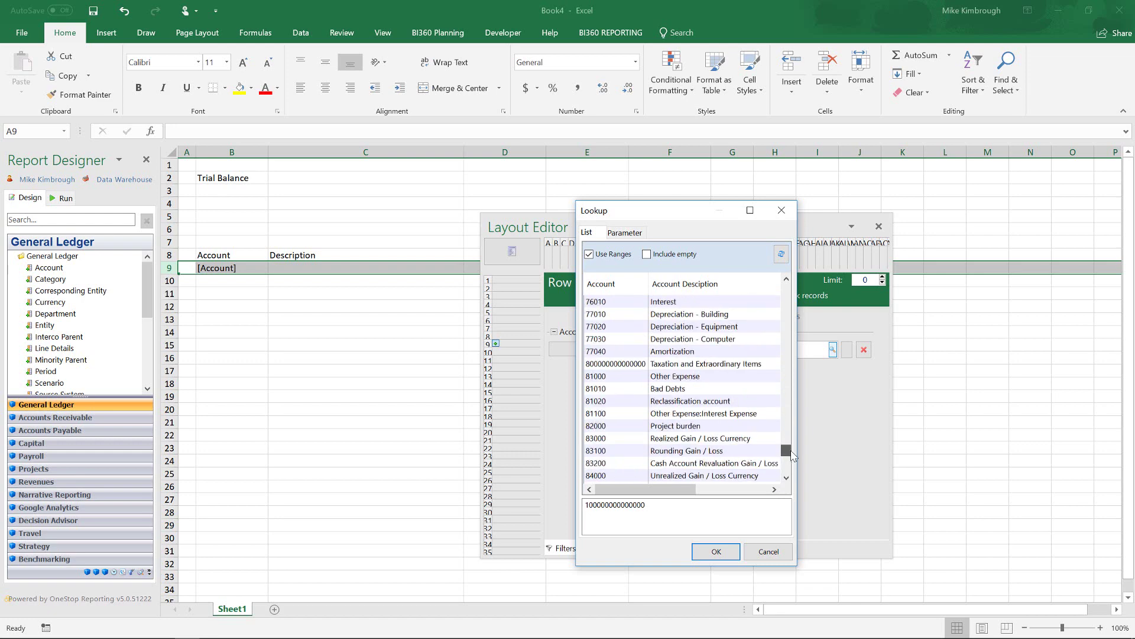
{"action": "left_click", "coordinate": [759, 479], "text": "shift"}
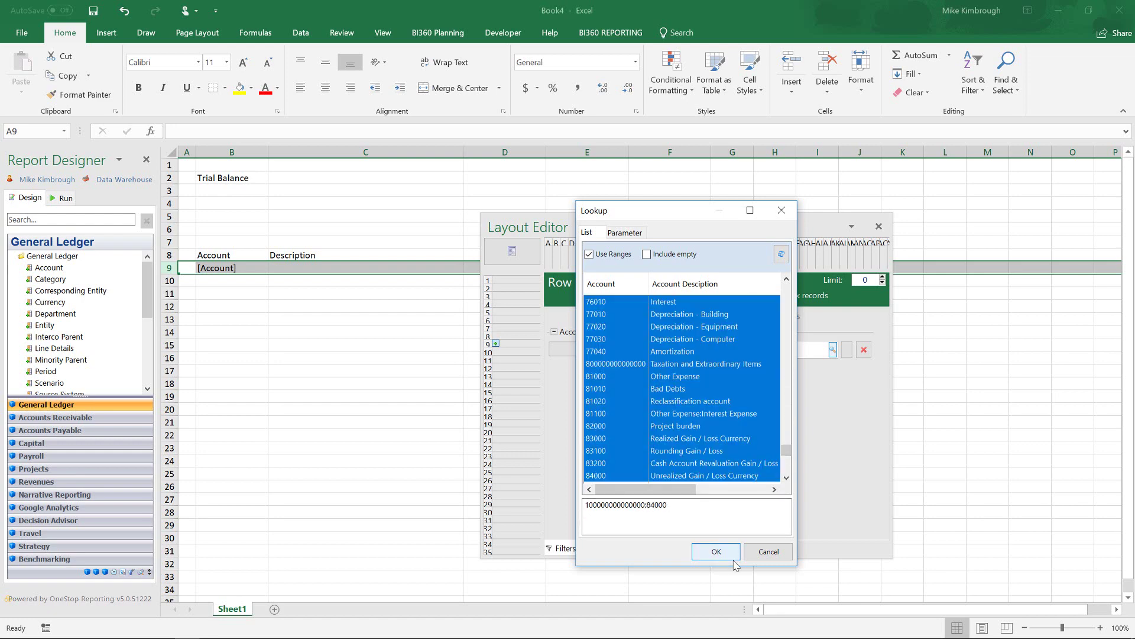
{"action": "left_click", "coordinate": [719, 558]}
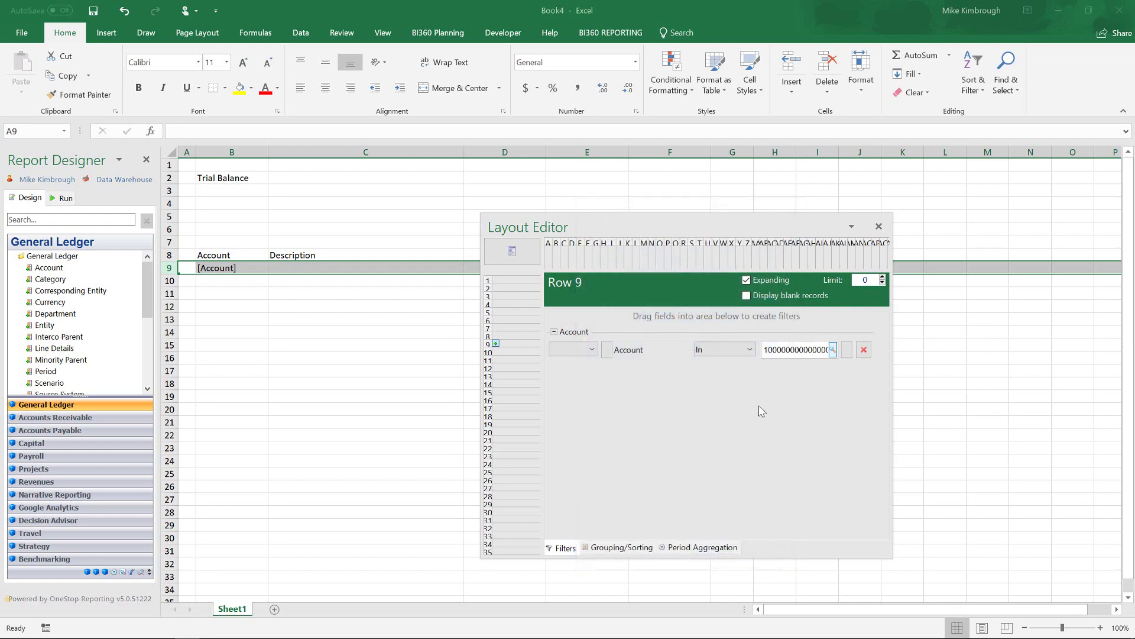
{"action": "left_click_drag", "start_coordinate": [757, 232], "coordinate": [899, 291]}
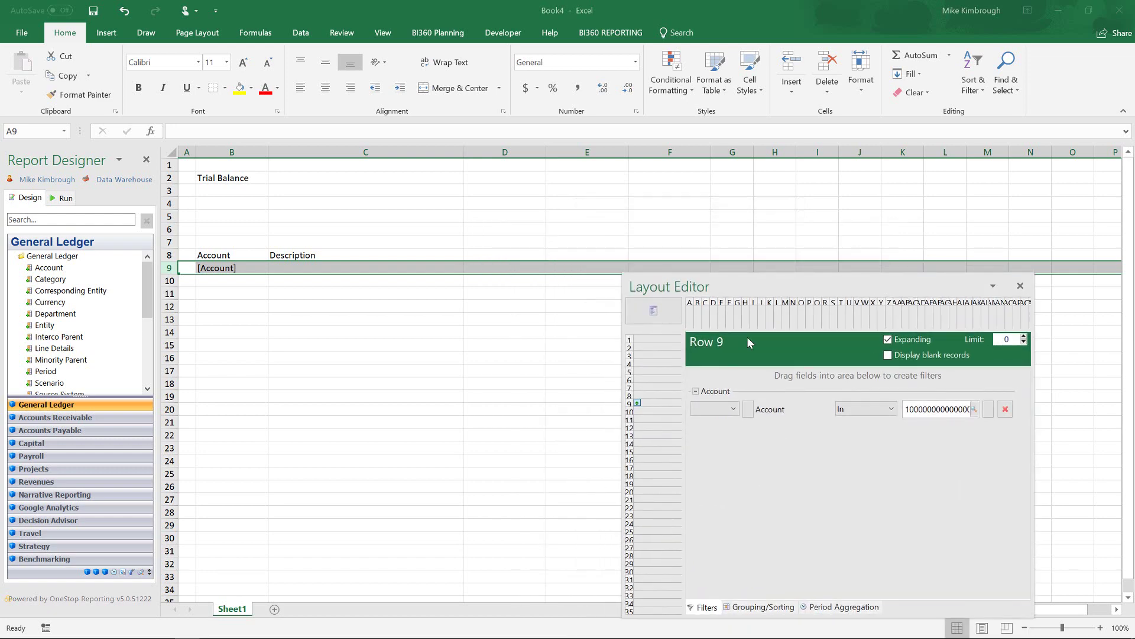
Step: Place the Account Description field in cell C9
{"action": "left_click", "coordinate": [349, 269]}
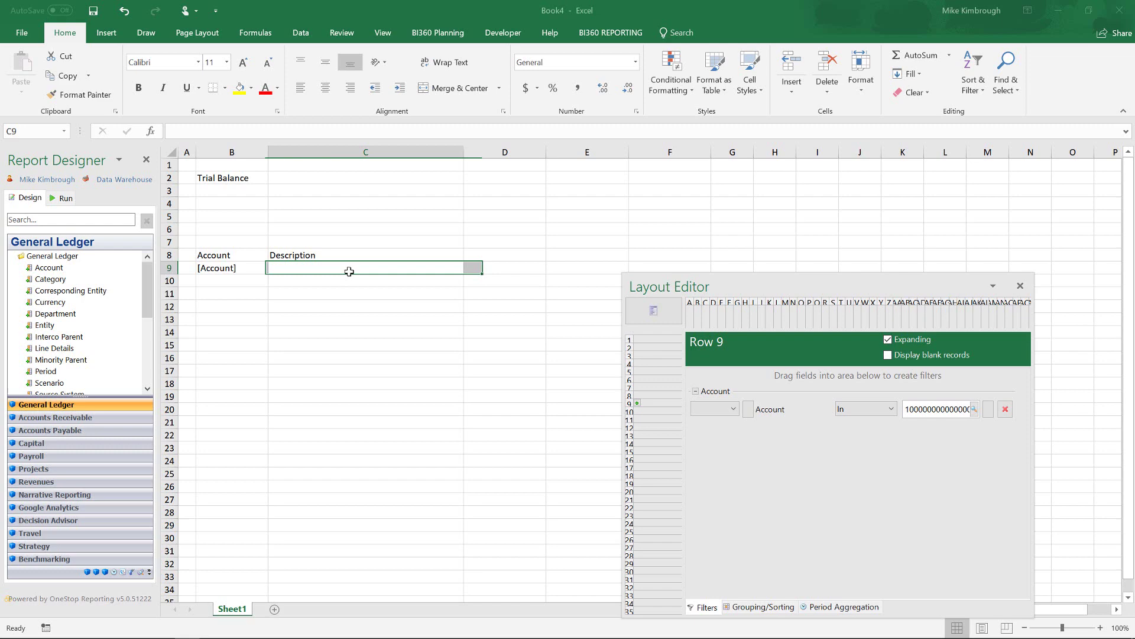
{"action": "left_click", "coordinate": [22, 267]}
{"action": "left_click_drag", "start_coordinate": [65, 279], "coordinate": [385, 272]}
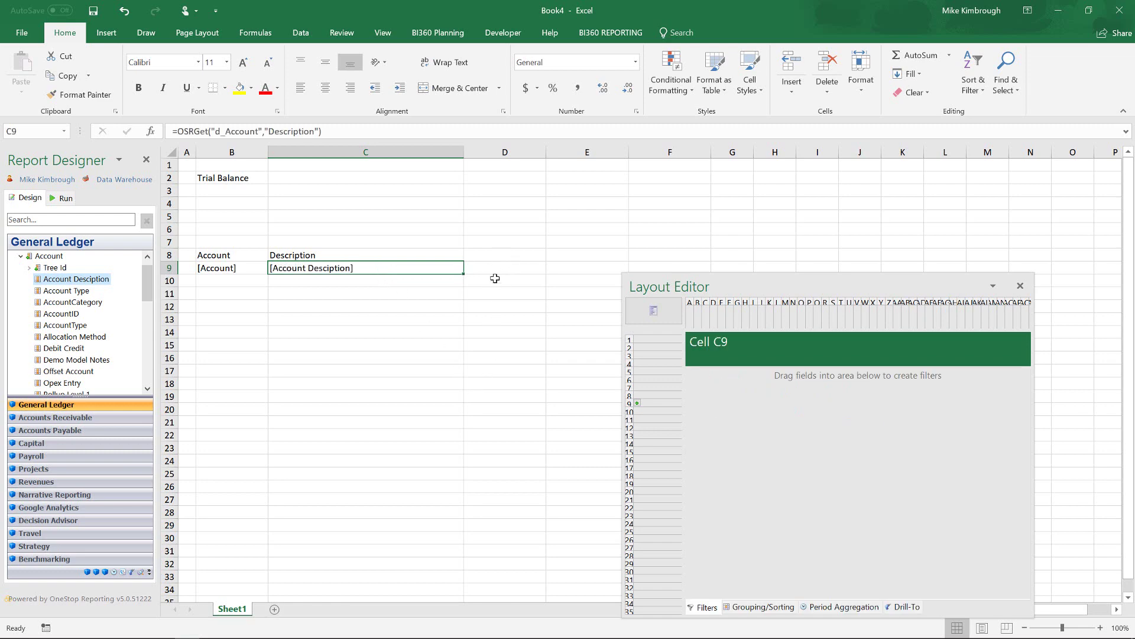
Step: Put Year to date in D8 and Last year to date in E8, and type Variance in F8
{"action": "left_click", "coordinate": [506, 254]}
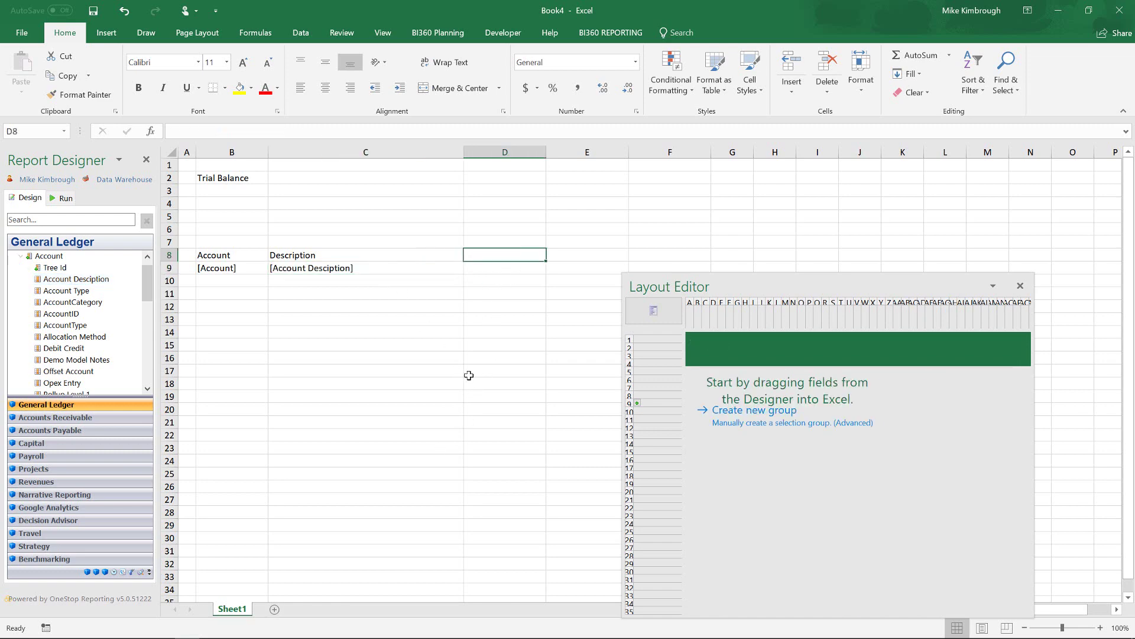
{"action": "left_click", "coordinate": [114, 572]}
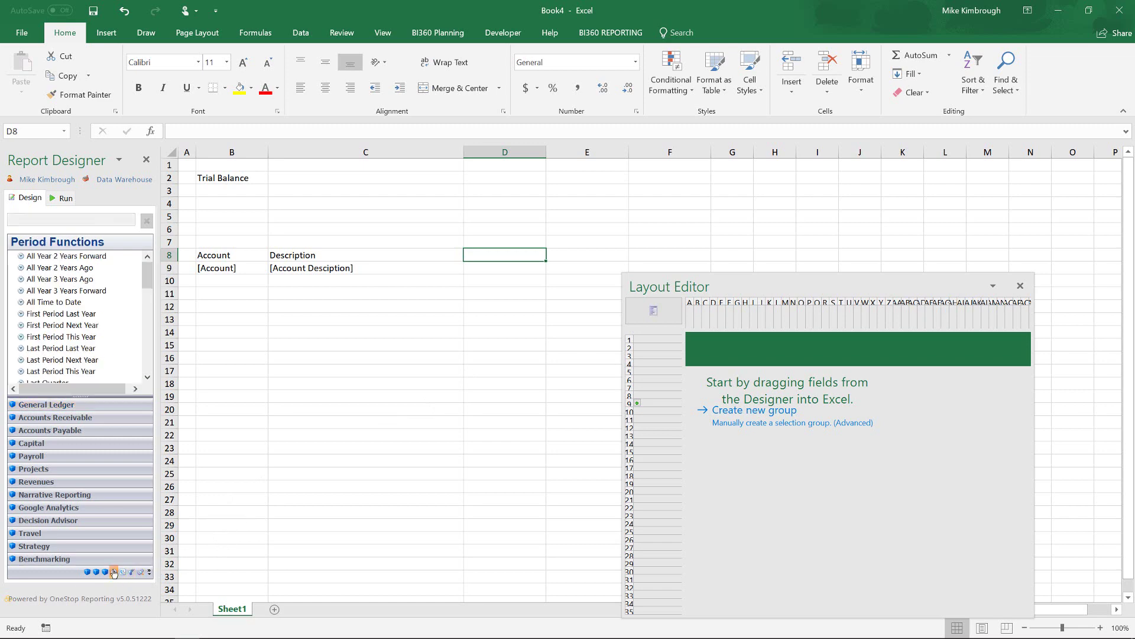
{"action": "left_click_drag", "start_coordinate": [147, 275], "coordinate": [152, 361]}
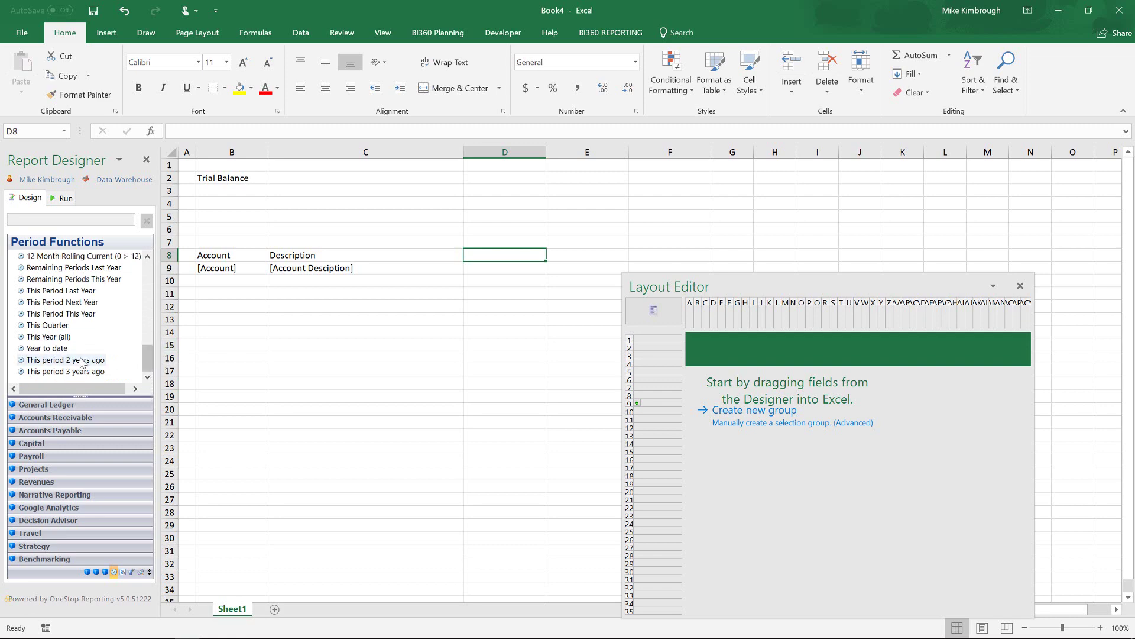
{"action": "mouse_move", "coordinate": [47, 348]}
{"action": "left_mouse_down"}
{"action": "mouse_move", "coordinate": [237, 333]}
{"action": "mouse_move", "coordinate": [535, 261]}
{"action": "mouse_move", "coordinate": [496, 267]}
{"action": "left_mouse_up"}
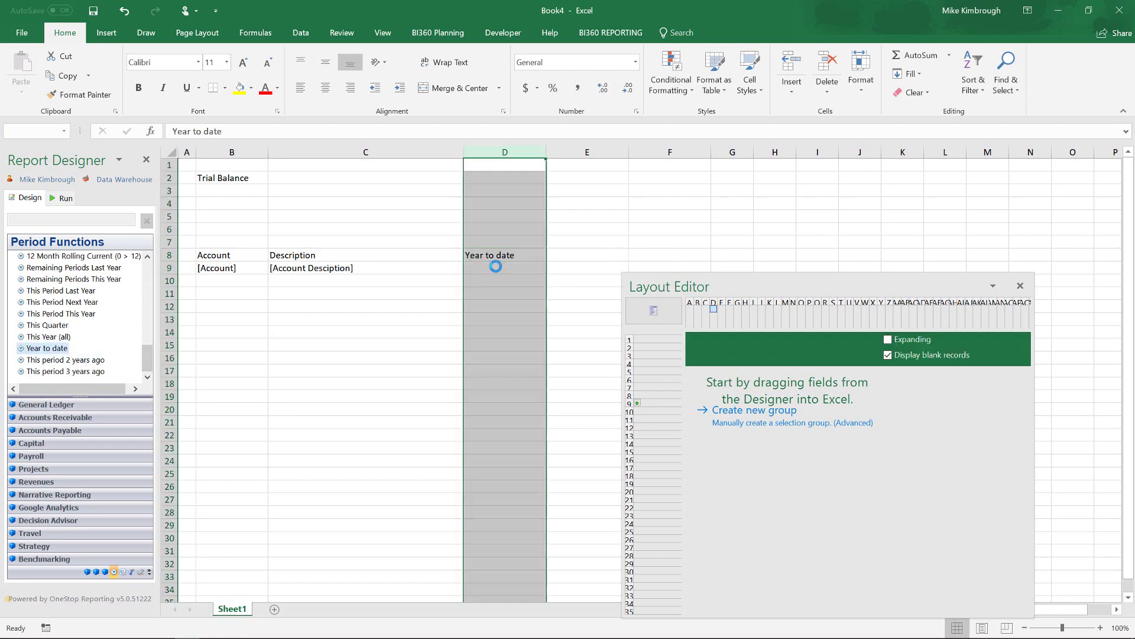
{"action": "left_click_drag", "start_coordinate": [149, 357], "coordinate": [149, 294]}
{"action": "left_click_drag", "start_coordinate": [72, 361], "coordinate": [585, 255]}
{"action": "left_click", "coordinate": [673, 256]}
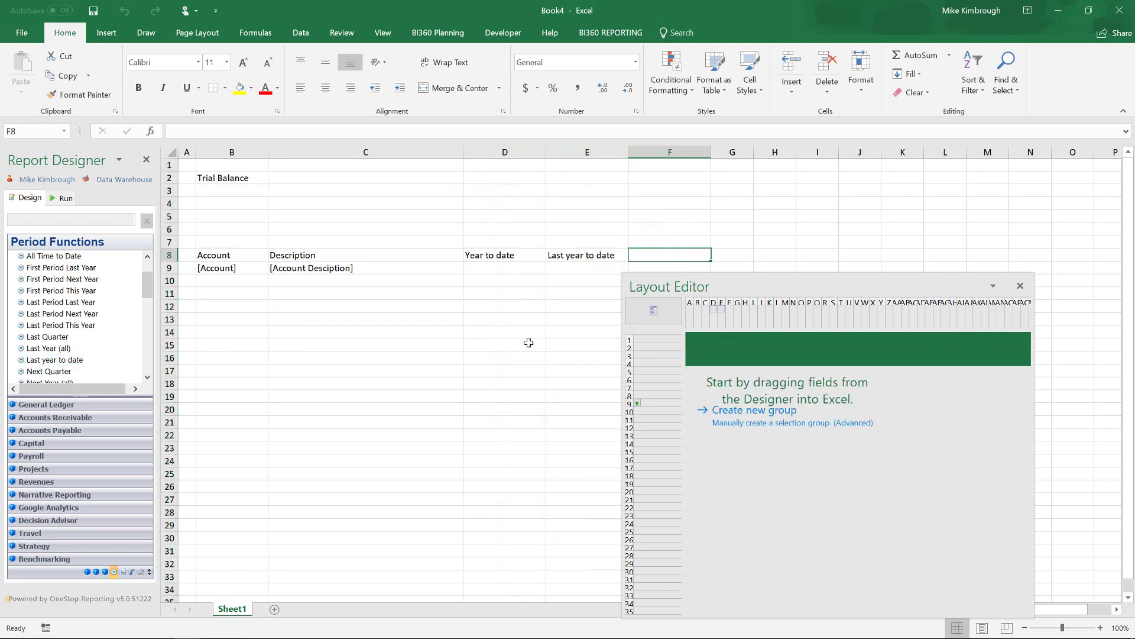
{"action": "type", "text": "Vari"}
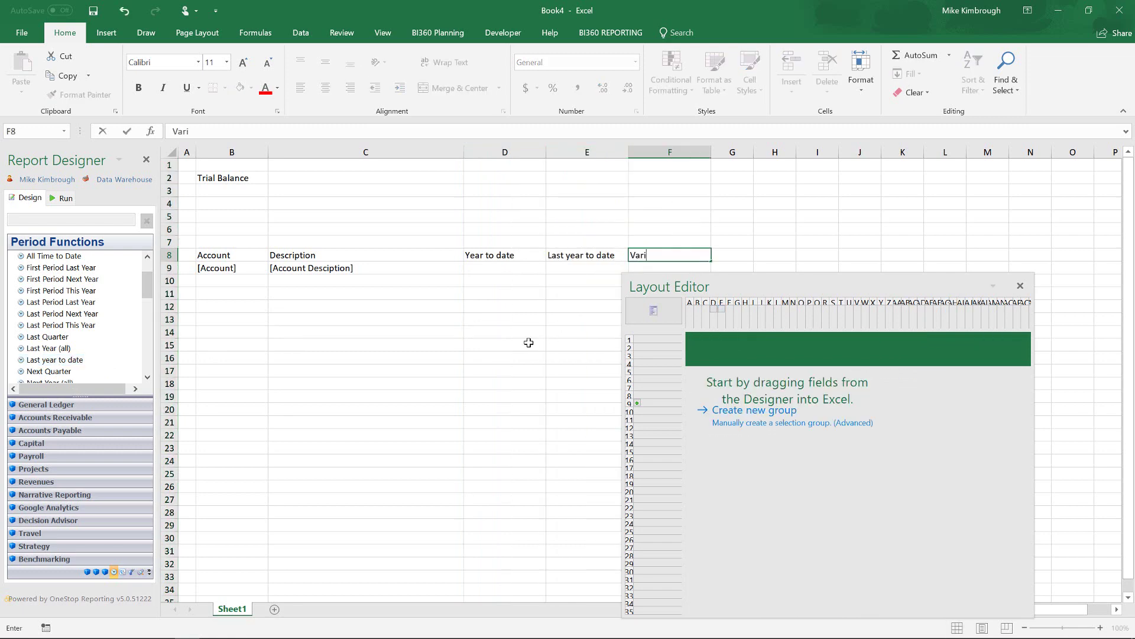
{"action": "type", "text": "ance"}
{"action": "left_click", "coordinate": [506, 269]}
Step: Put the Annual Amount field in D9 and copy it into E9
{"action": "left_click", "coordinate": [65, 405]}
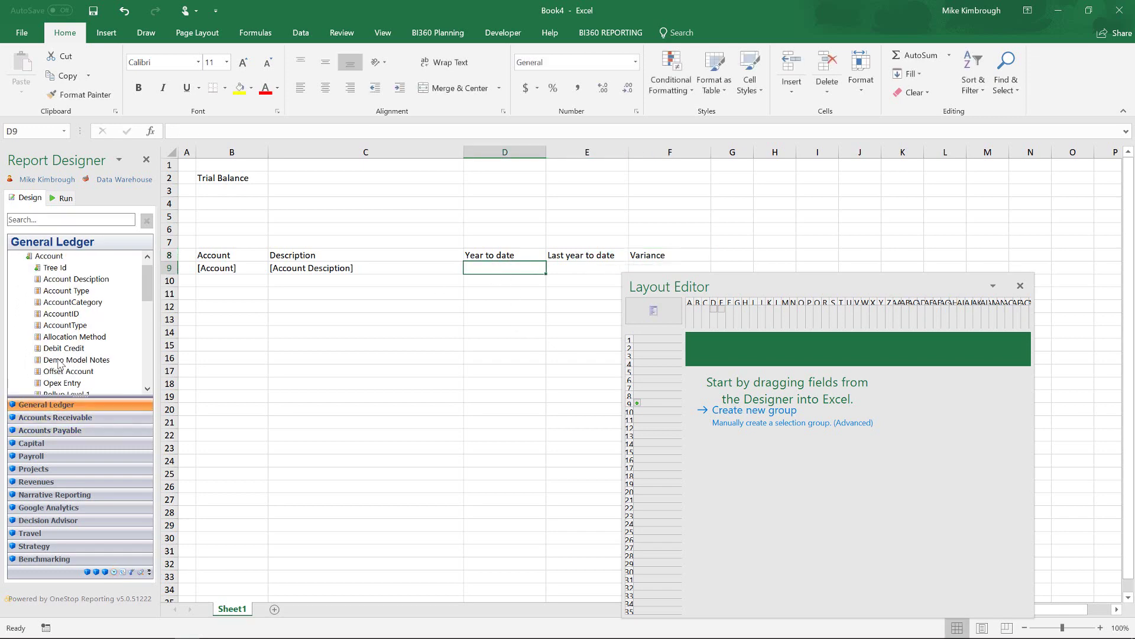
{"action": "left_click", "coordinate": [24, 256]}
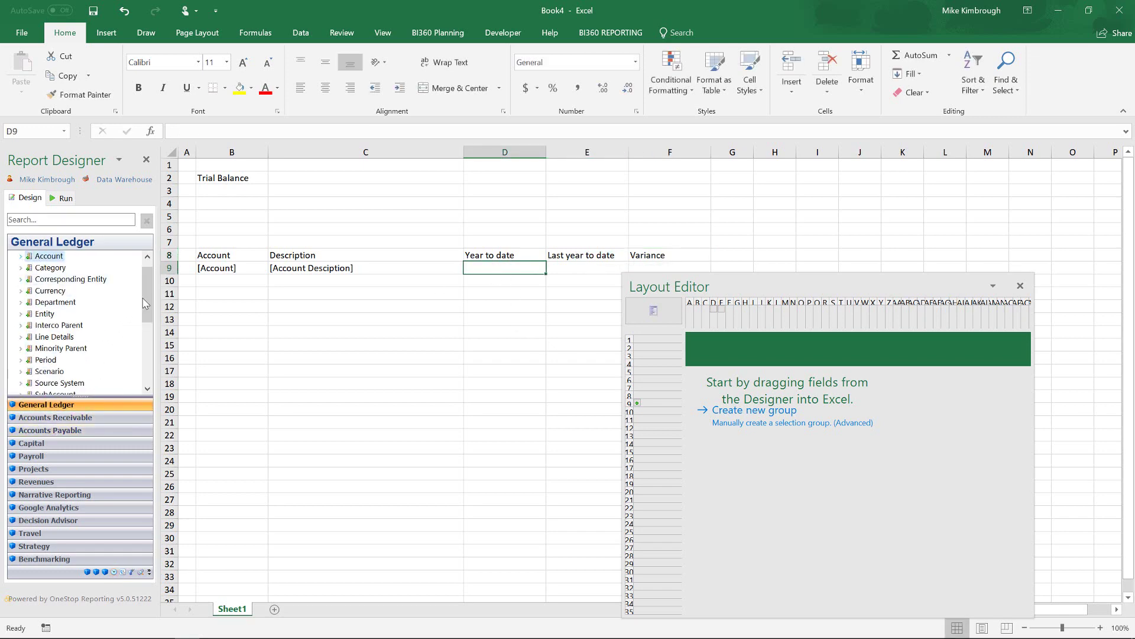
{"action": "left_click_drag", "start_coordinate": [145, 303], "coordinate": [145, 363]}
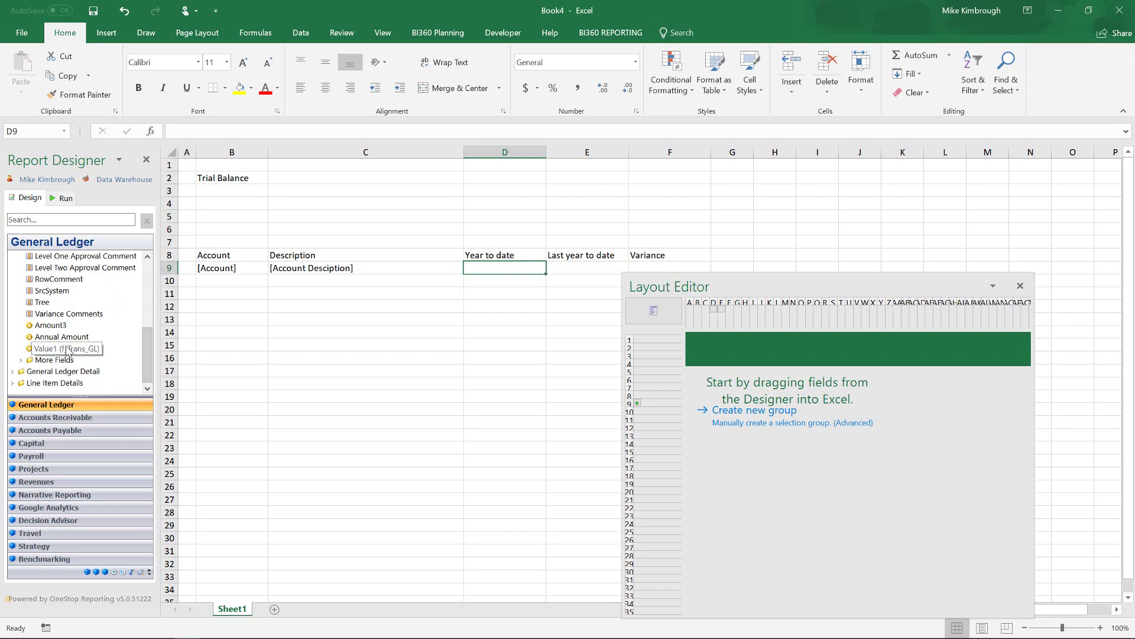
{"action": "left_click_drag", "start_coordinate": [70, 337], "coordinate": [509, 269]}
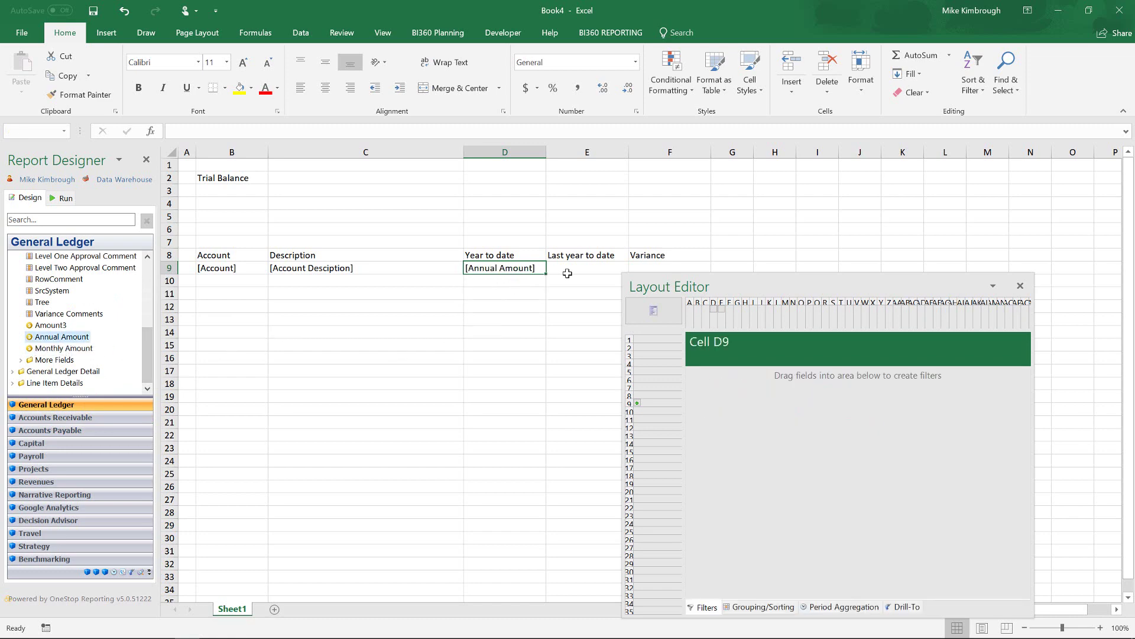
{"action": "left_click_drag", "start_coordinate": [547, 275], "coordinate": [624, 274]}
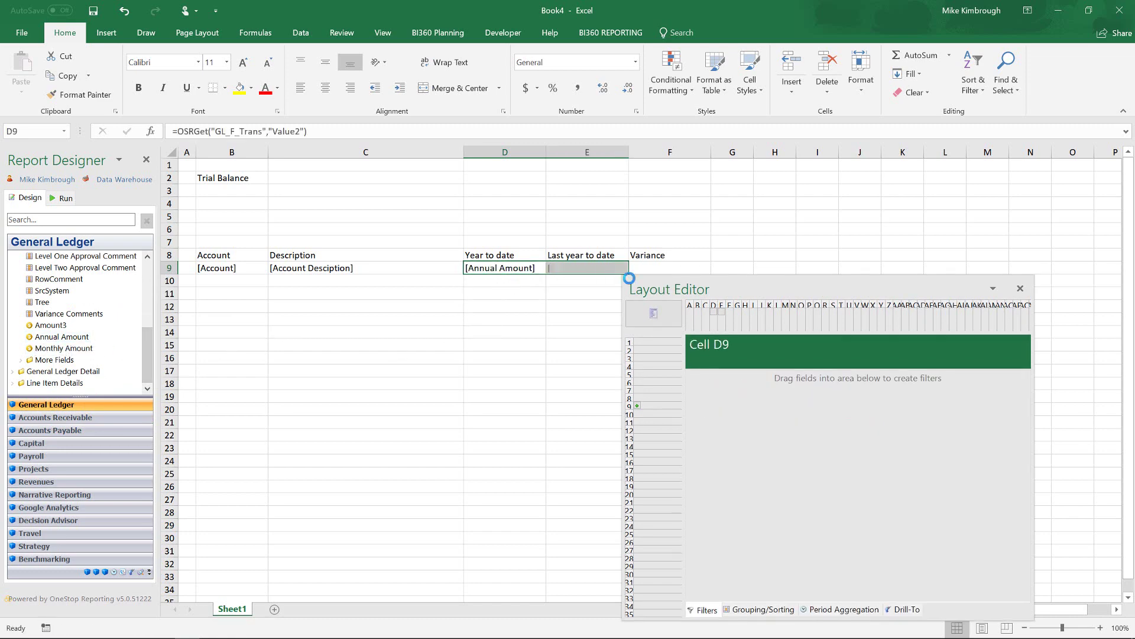
{"action": "left_click_drag", "start_coordinate": [780, 284], "coordinate": [885, 313]}
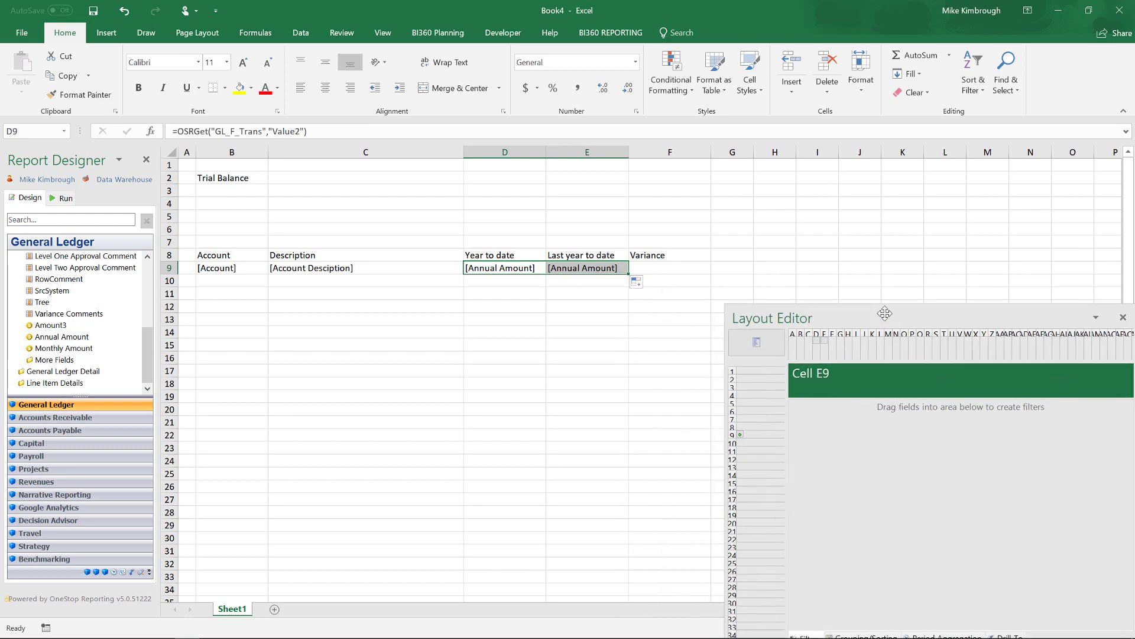
Step: Enter the variance formula =D9-E9 in F9
{"action": "left_click", "coordinate": [658, 272]}
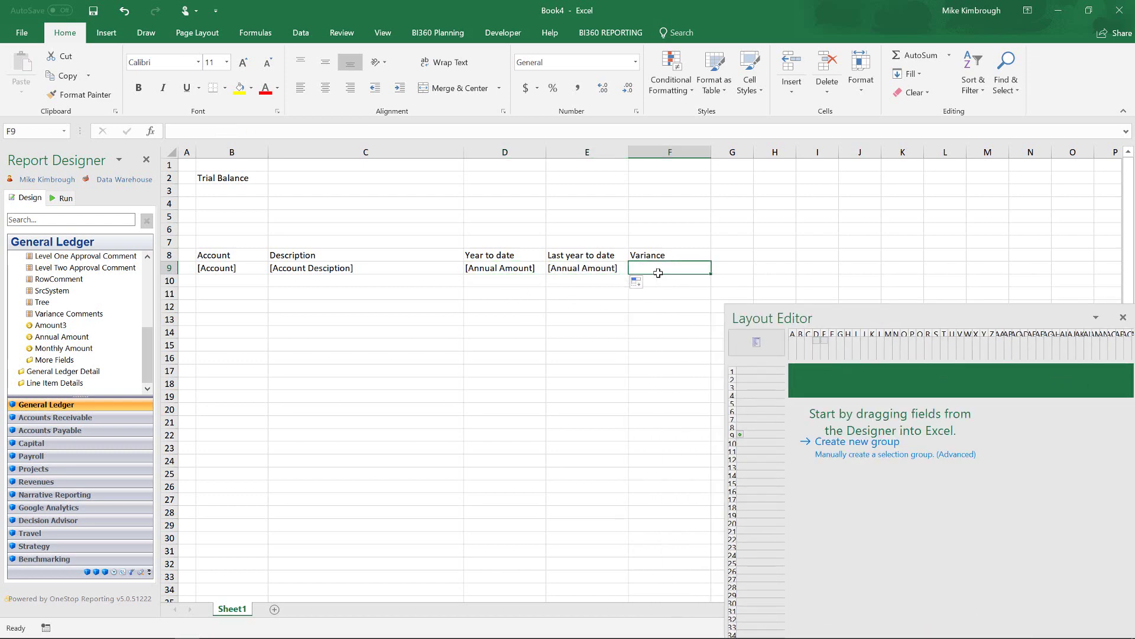
{"action": "type", "text": "="}
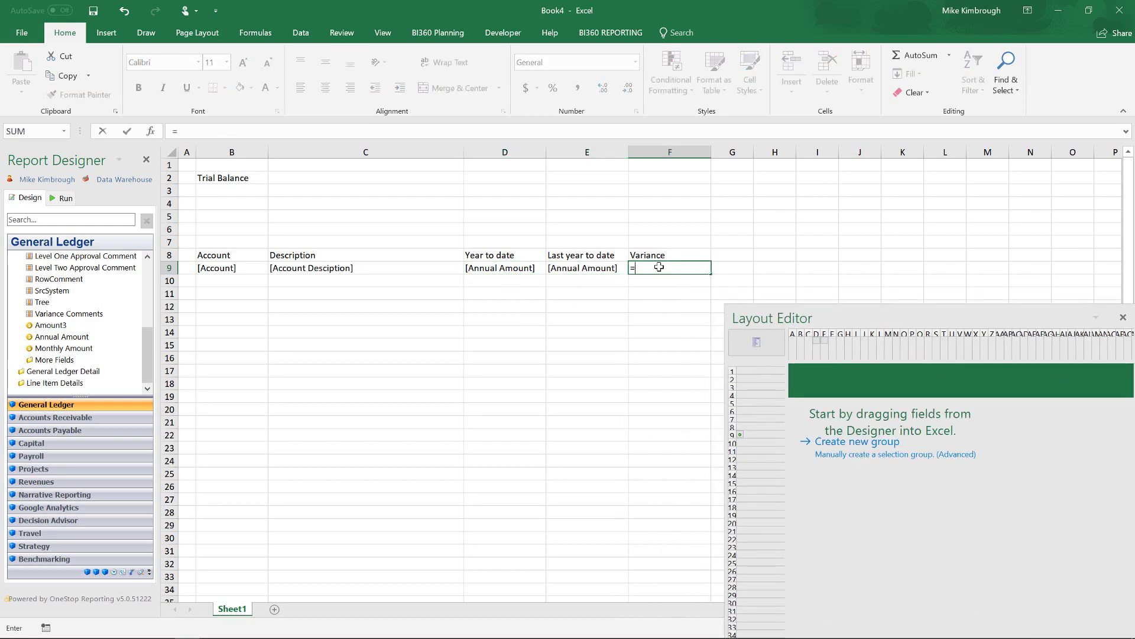
{"action": "left_click", "coordinate": [486, 266]}
{"action": "type", "text": "-"}
{"action": "left_click", "coordinate": [575, 268]}
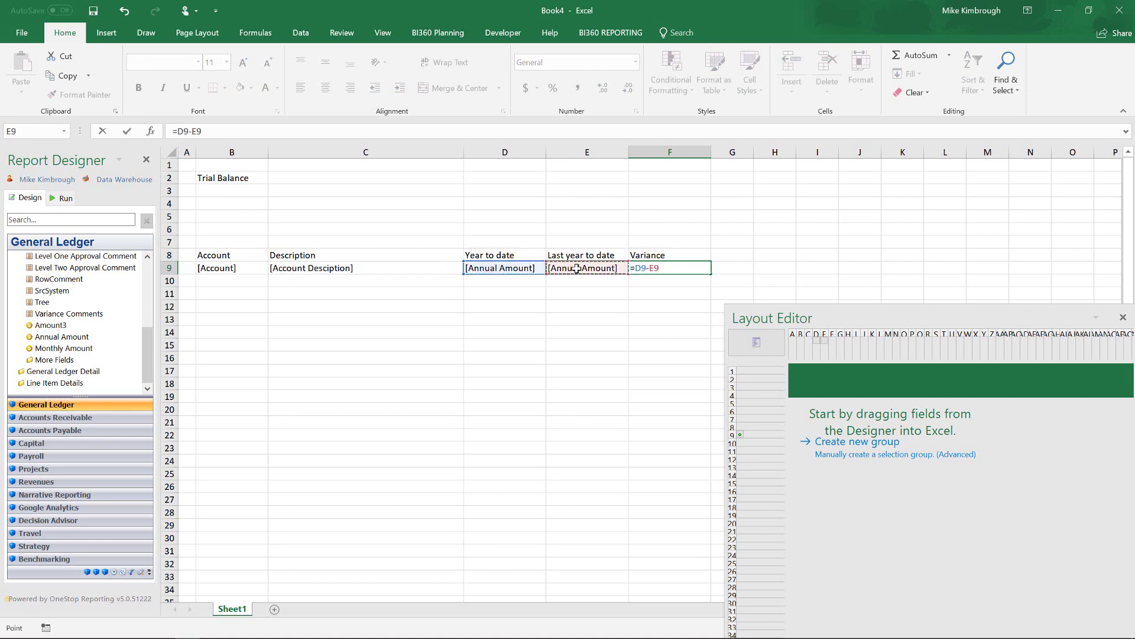
{"action": "key", "text": "Return"}
Step: Add a Total label in B10 with a SUM in D10 copied across to F10
{"action": "left_click", "coordinate": [258, 281]}
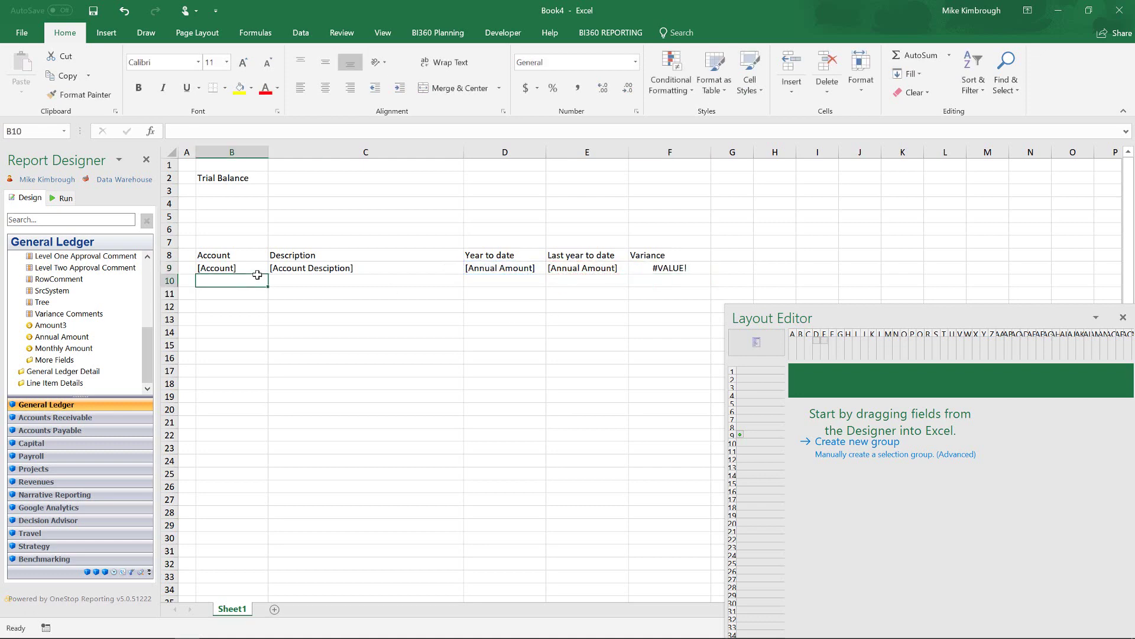
{"action": "type", "text": "Total"}
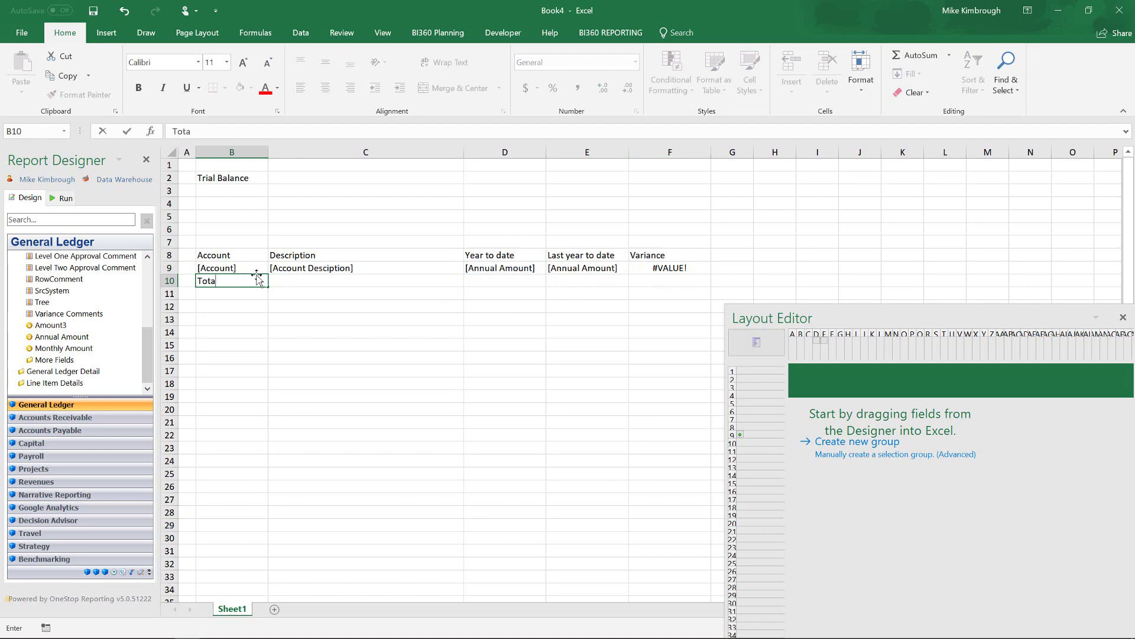
{"action": "left_click", "coordinate": [510, 280]}
{"action": "right_click", "coordinate": [511, 281]}
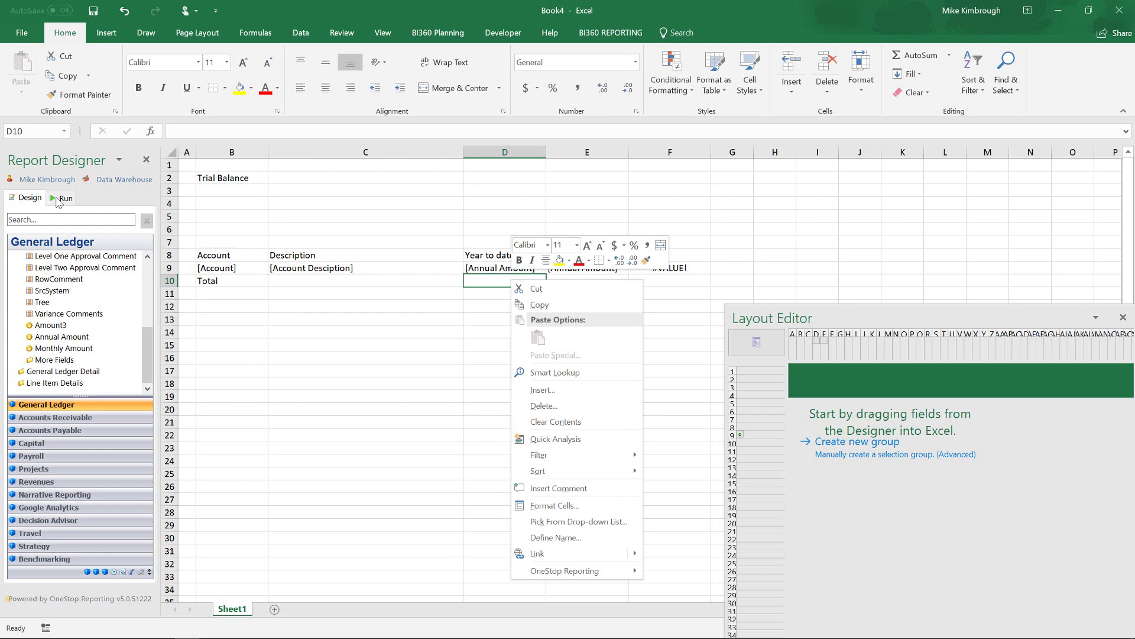
{"action": "mouse_move", "coordinate": [548, 572]}
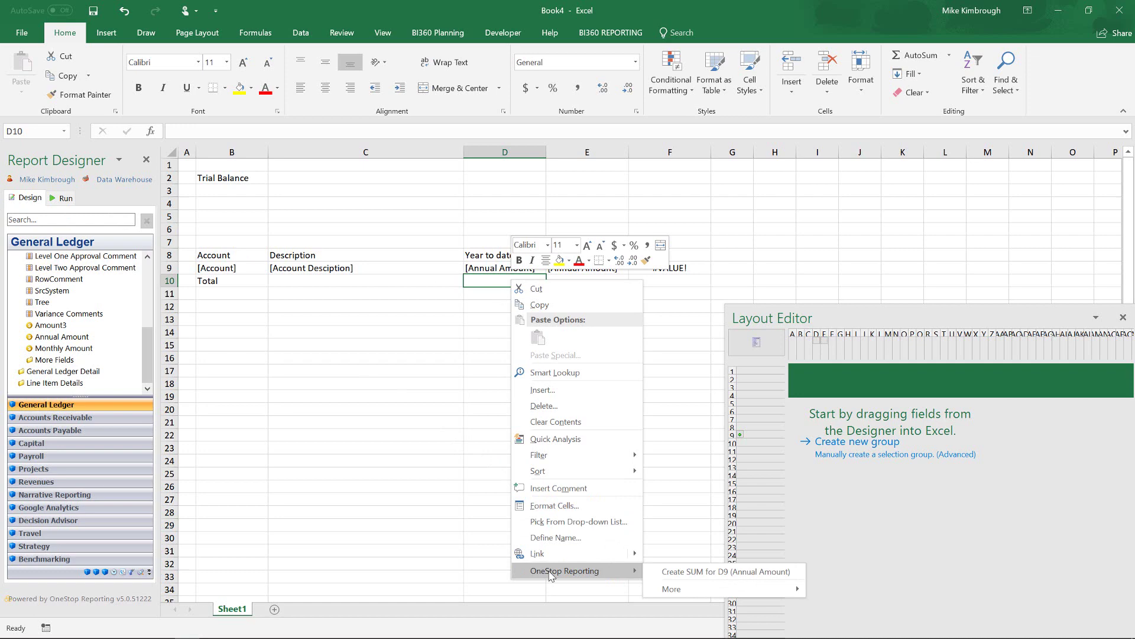
{"action": "mouse_move", "coordinate": [666, 591]}
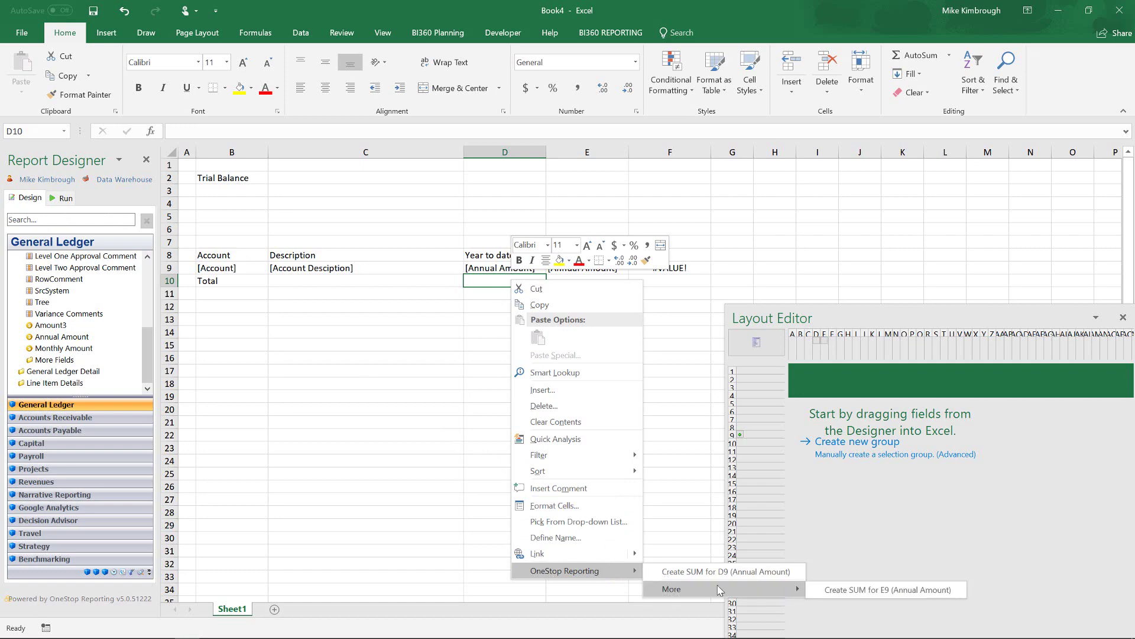
{"action": "left_click", "coordinate": [680, 572]}
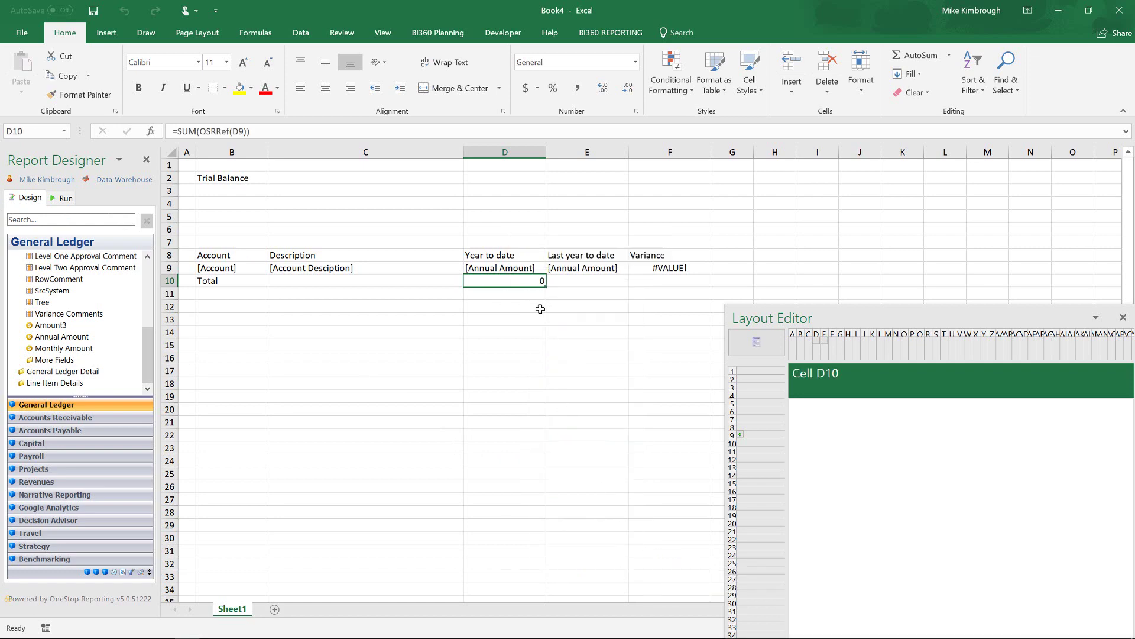
{"action": "left_click_drag", "start_coordinate": [548, 286], "coordinate": [704, 284]}
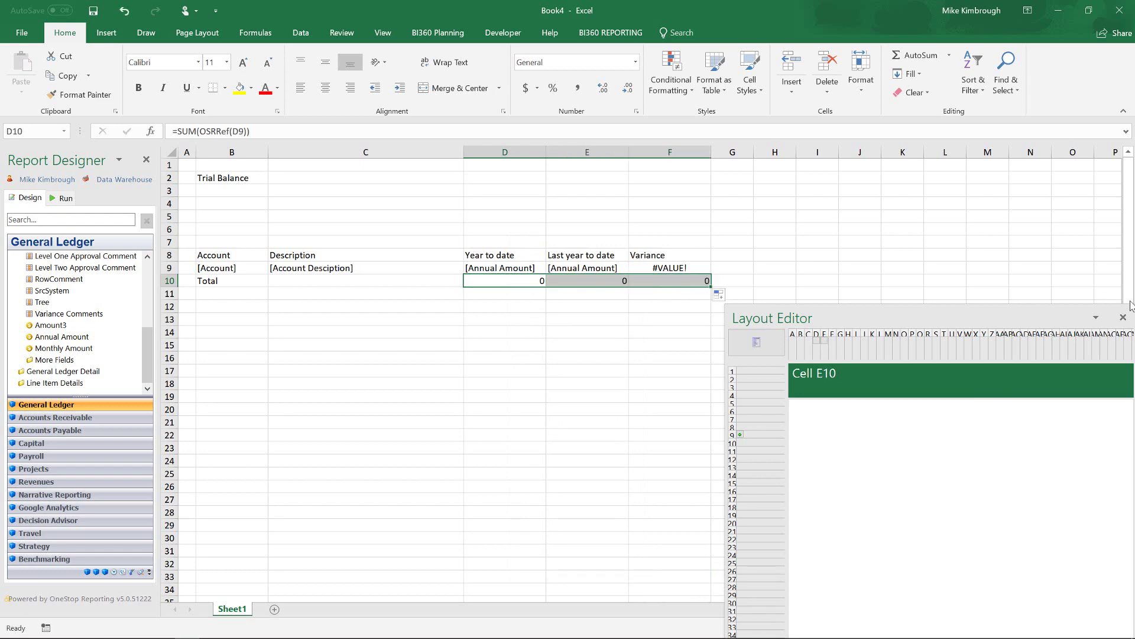
{"action": "left_click", "coordinate": [1122, 318]}
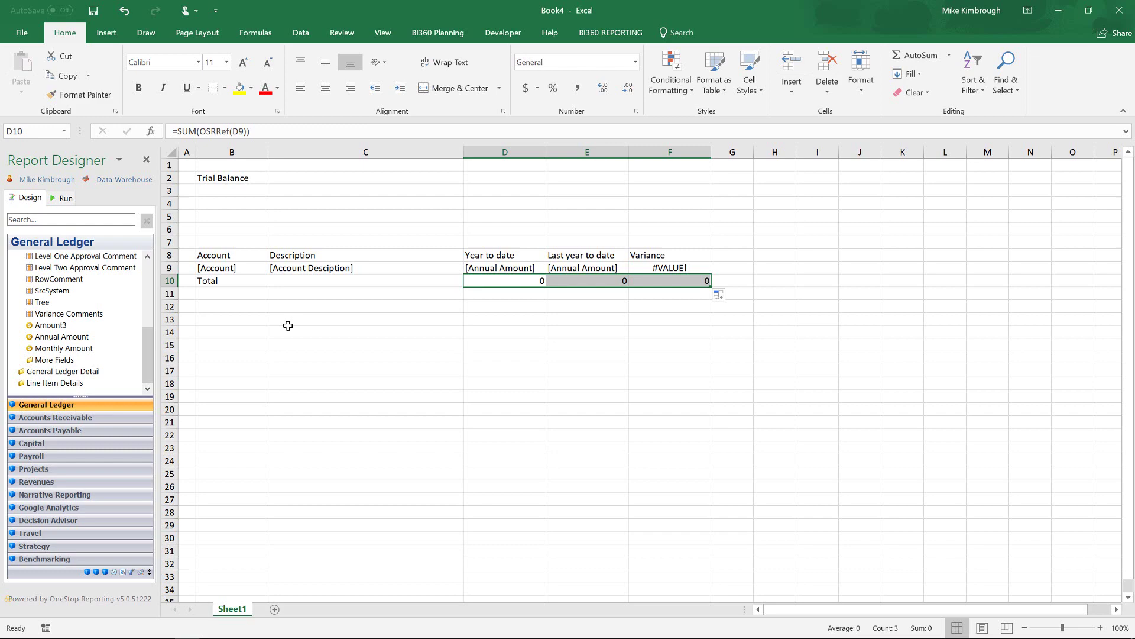
Step: Enlarge the Trial Balance title in B2 and make it bold
{"action": "left_click", "coordinate": [235, 176]}
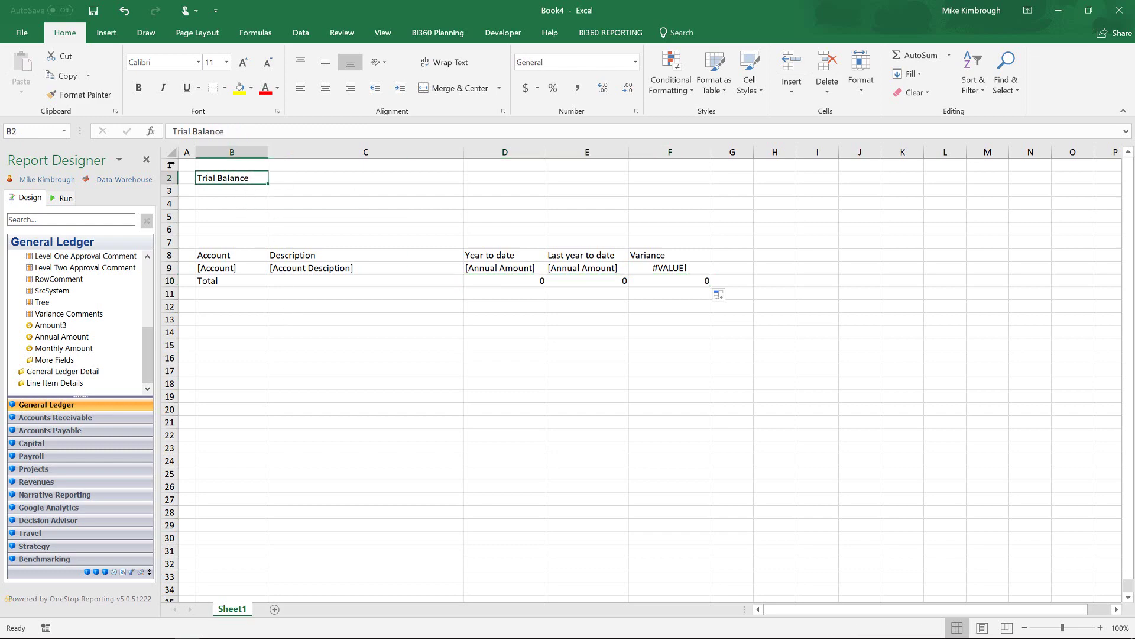
{"action": "left_click", "coordinate": [243, 62]}
{"action": "left_click", "coordinate": [243, 62]}
{"action": "left_click", "coordinate": [243, 62]}
{"action": "left_click", "coordinate": [243, 62]}
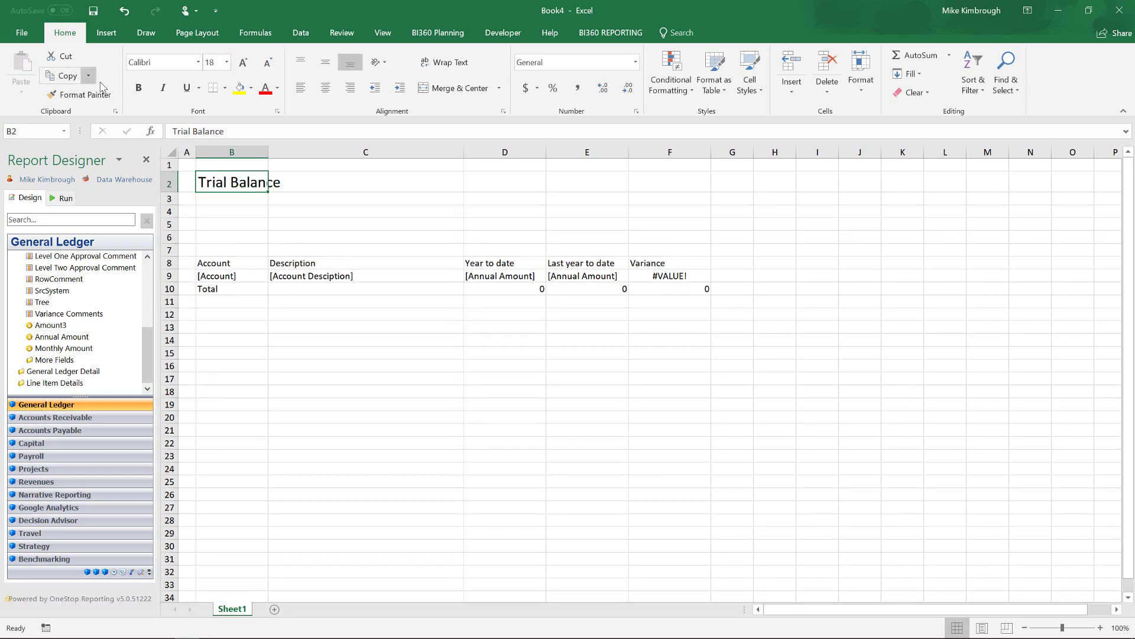
{"action": "left_click", "coordinate": [138, 87]}
Step: Make the row 8 headings bold white text on navy fill, then select the Total row
{"action": "left_click_drag", "start_coordinate": [222, 266], "coordinate": [644, 266]}
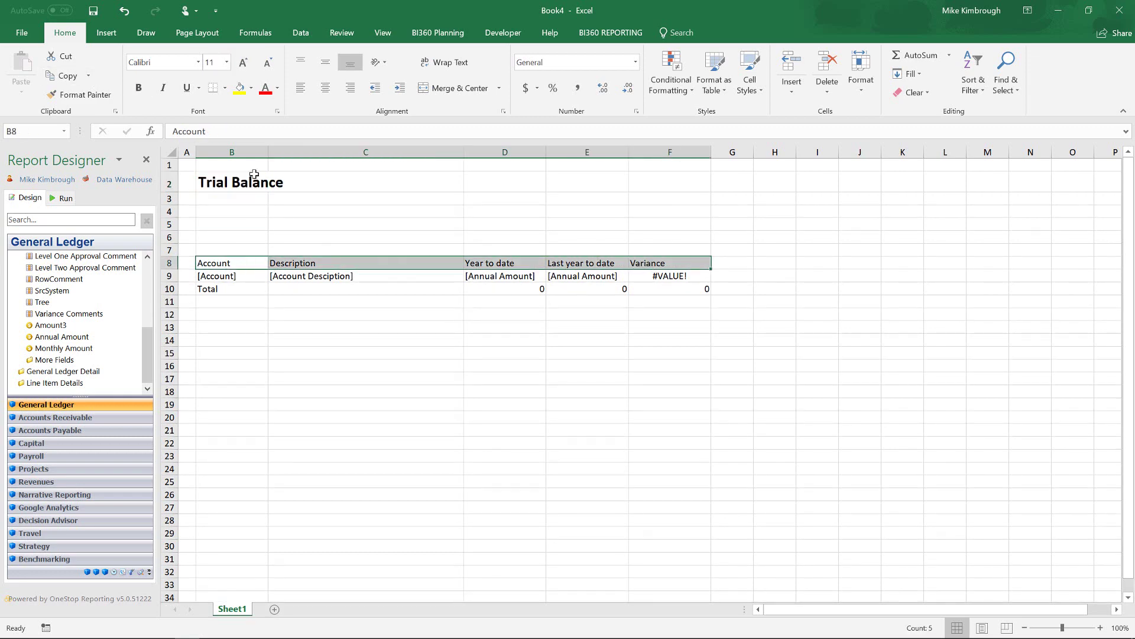
{"action": "left_click", "coordinate": [138, 88]}
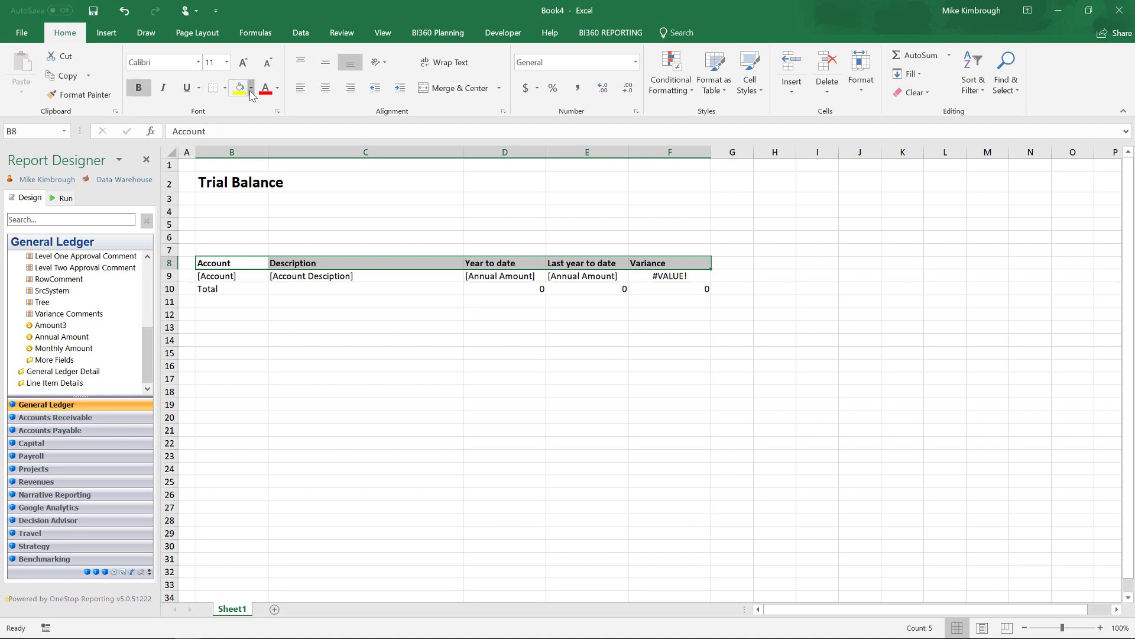
{"action": "left_click", "coordinate": [252, 87]}
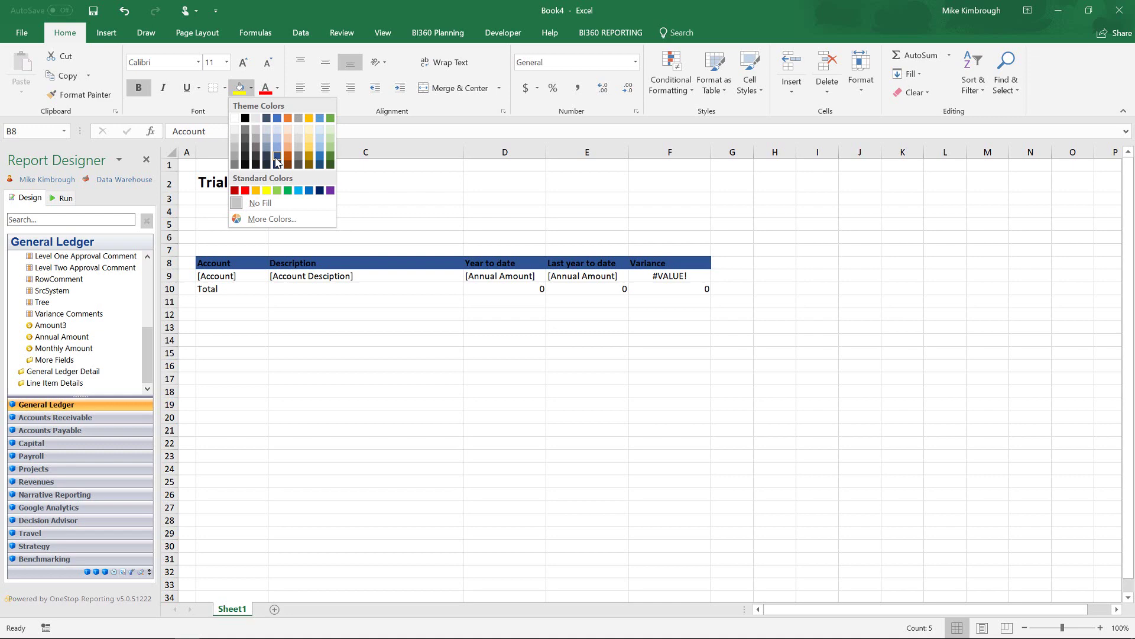
{"action": "left_click", "coordinate": [278, 164]}
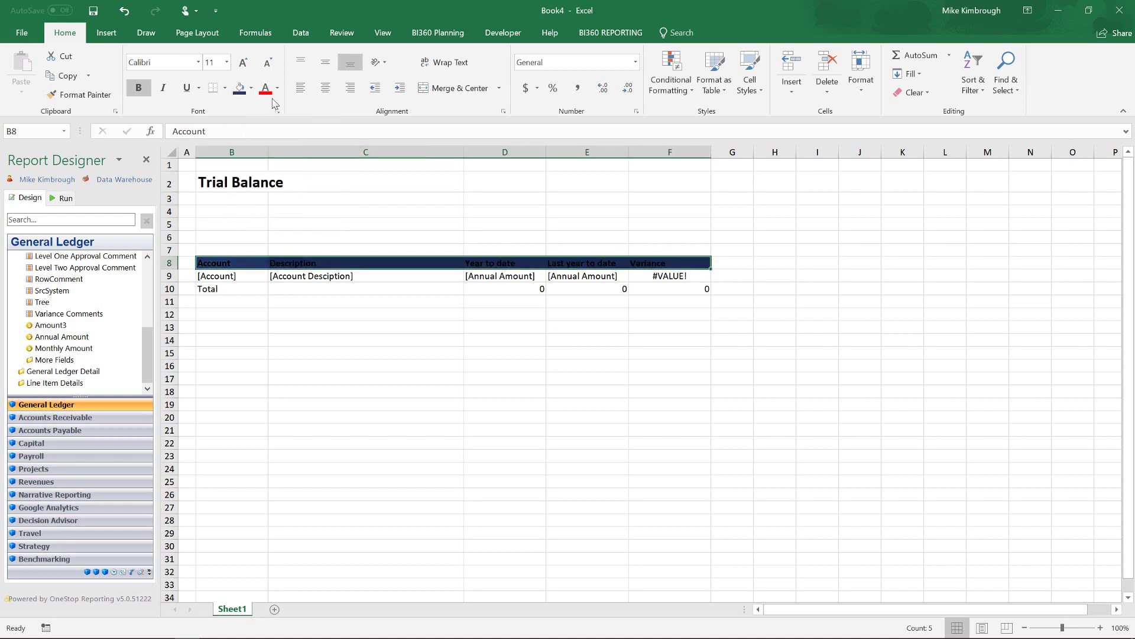
{"action": "left_click", "coordinate": [277, 88]}
{"action": "left_click", "coordinate": [261, 132]}
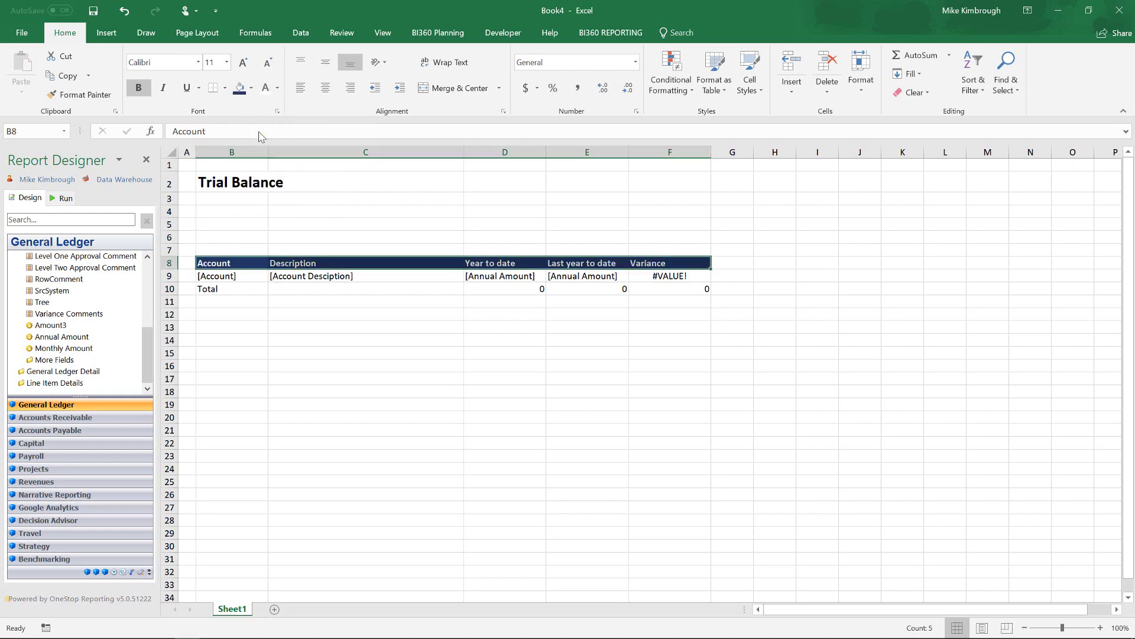
{"action": "left_click_drag", "start_coordinate": [215, 290], "coordinate": [668, 289]}
Step: Bold the Total row, right-align the Total label and centre the account code in B9
{"action": "left_click", "coordinate": [137, 89]}
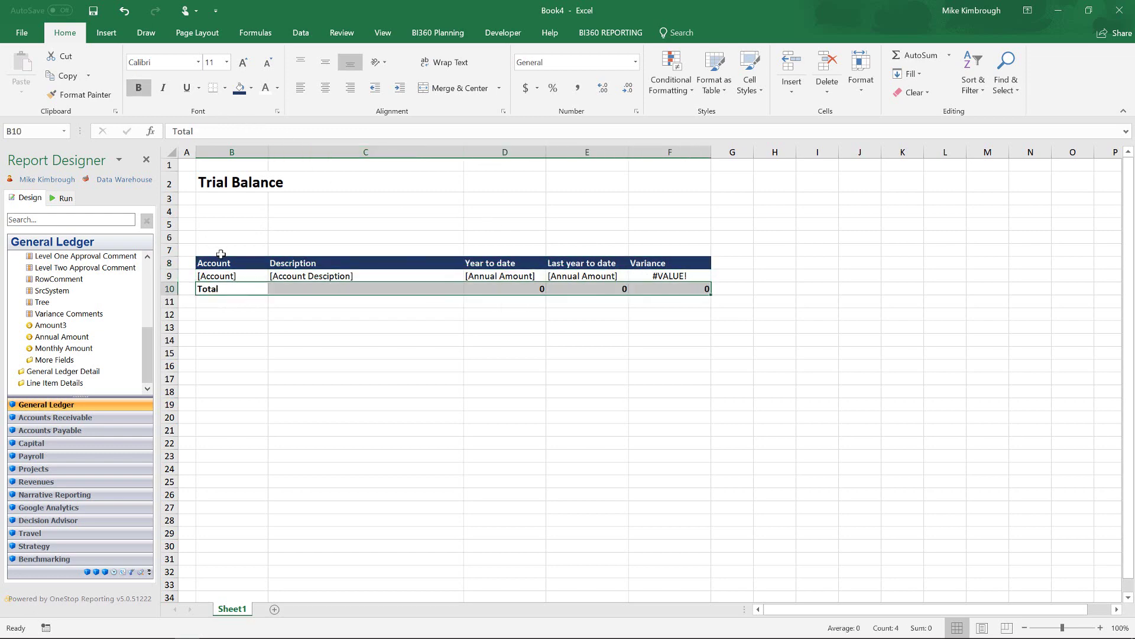
{"action": "left_click", "coordinate": [223, 287]}
{"action": "left_click", "coordinate": [349, 90]}
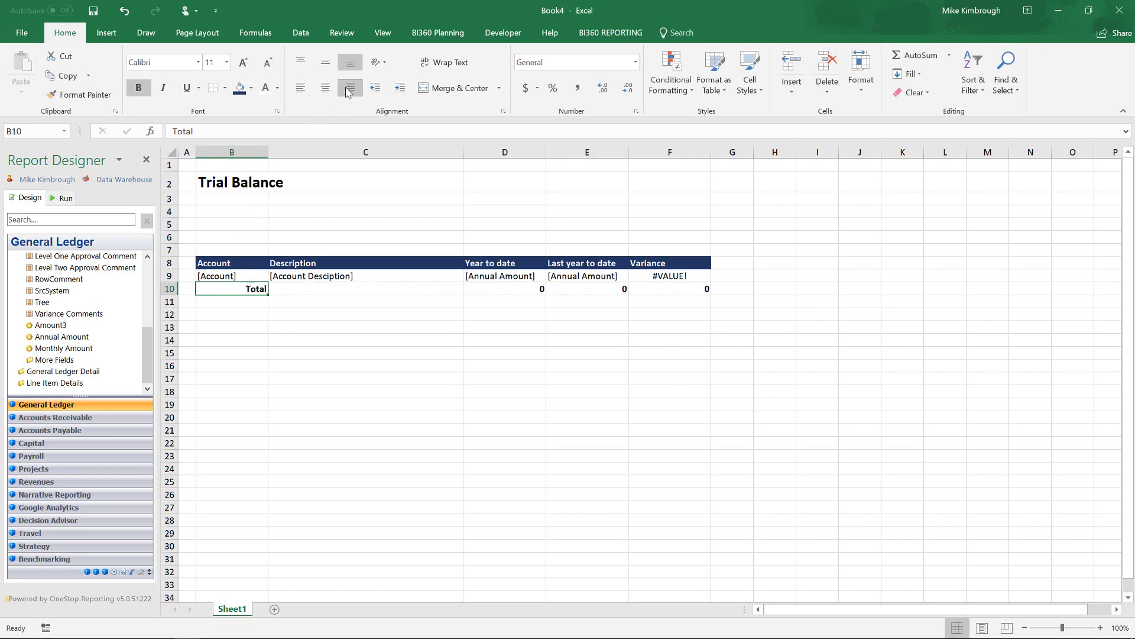
{"action": "left_click", "coordinate": [260, 275]}
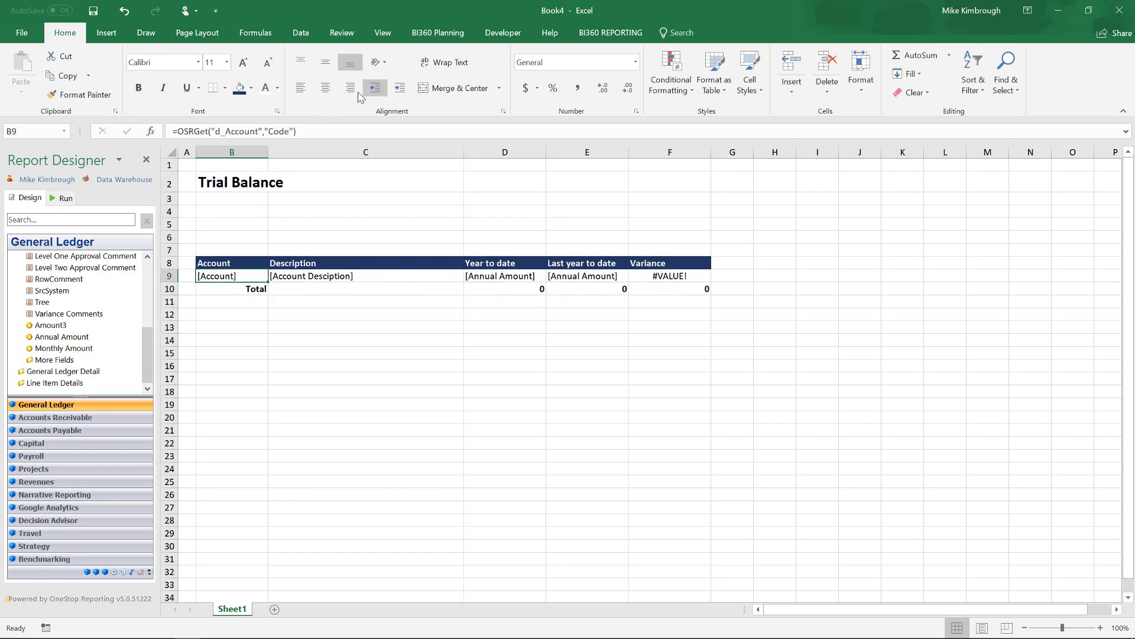
{"action": "left_click", "coordinate": [326, 89]}
Step: Give D10:F10 accounting format with no decimals and a top and double bottom border
{"action": "left_click_drag", "start_coordinate": [477, 287], "coordinate": [699, 294]}
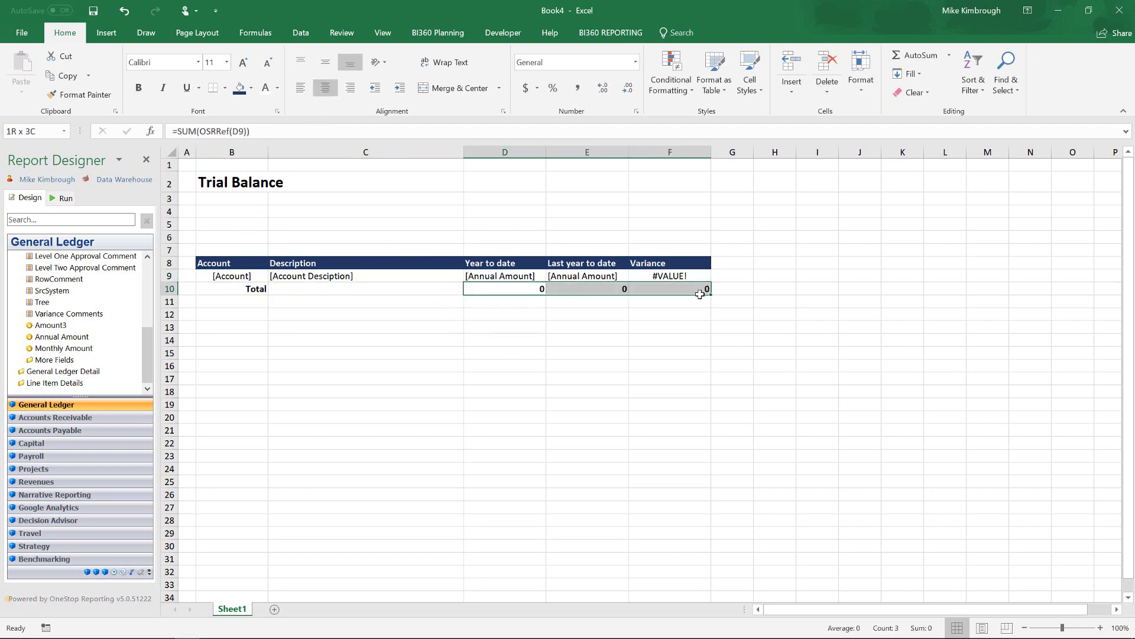
{"action": "left_click", "coordinate": [525, 87]}
{"action": "left_click", "coordinate": [628, 89]}
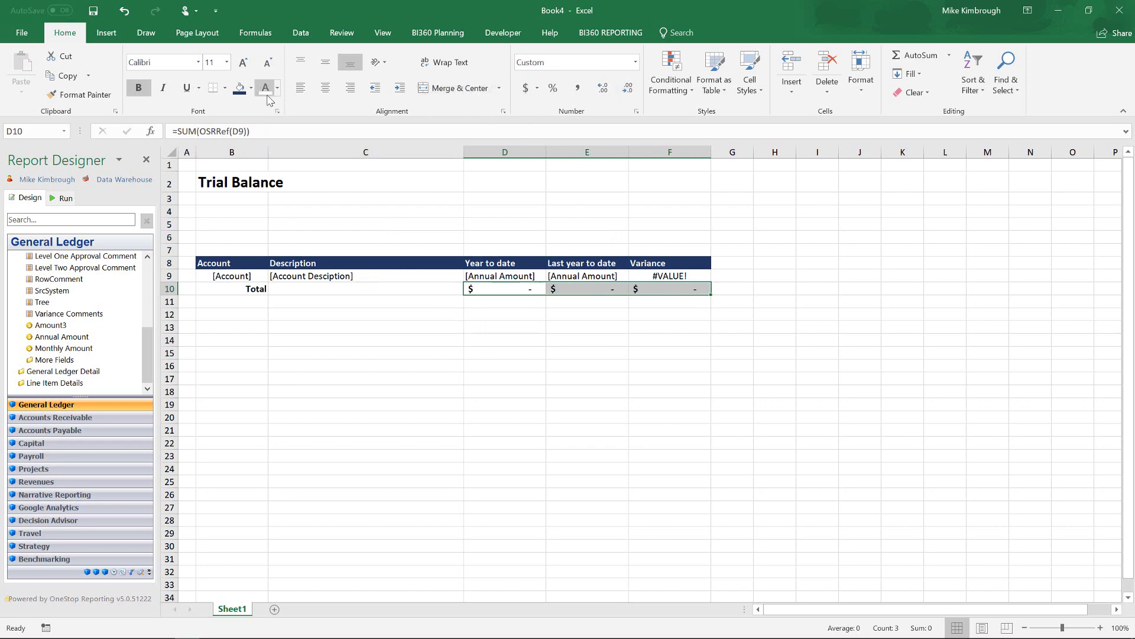
{"action": "left_click", "coordinate": [228, 94]}
{"action": "left_click", "coordinate": [247, 313]}
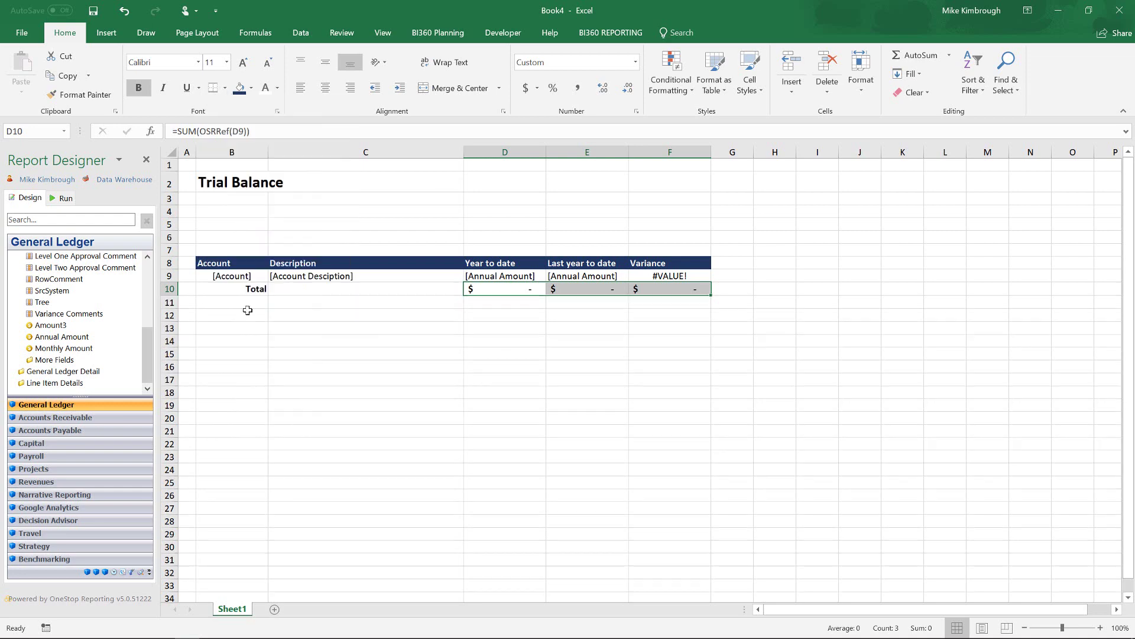
Step: Apply Comma Style to the amount placeholders in D9:F9
{"action": "left_click_drag", "start_coordinate": [501, 279], "coordinate": [672, 278]}
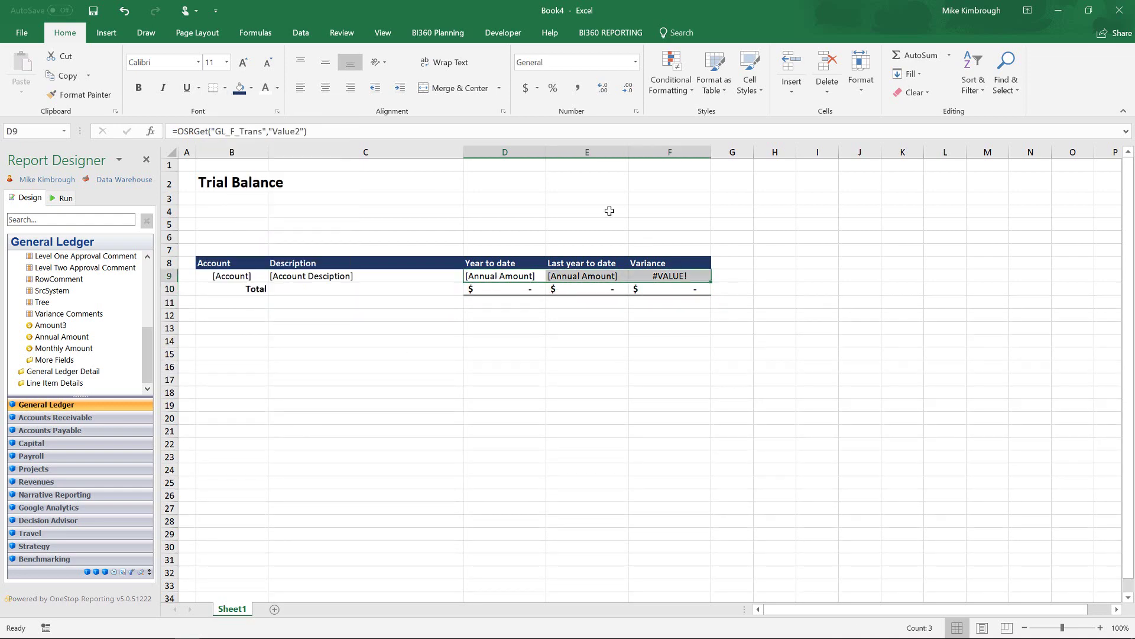
{"action": "left_click", "coordinate": [577, 89]}
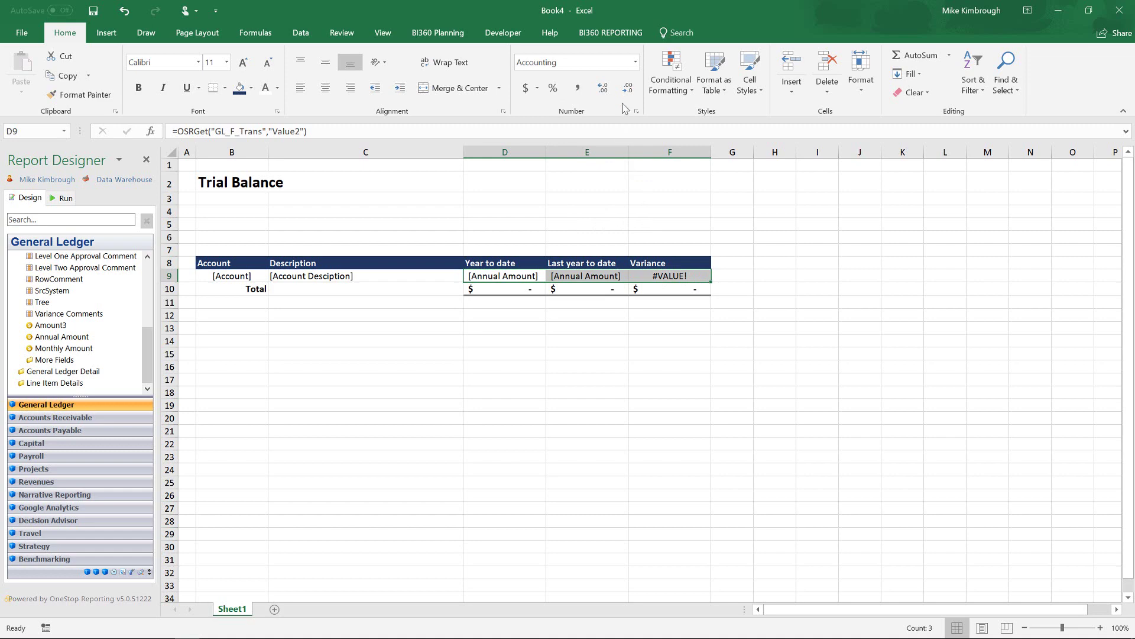
{"action": "left_click", "coordinate": [488, 326]}
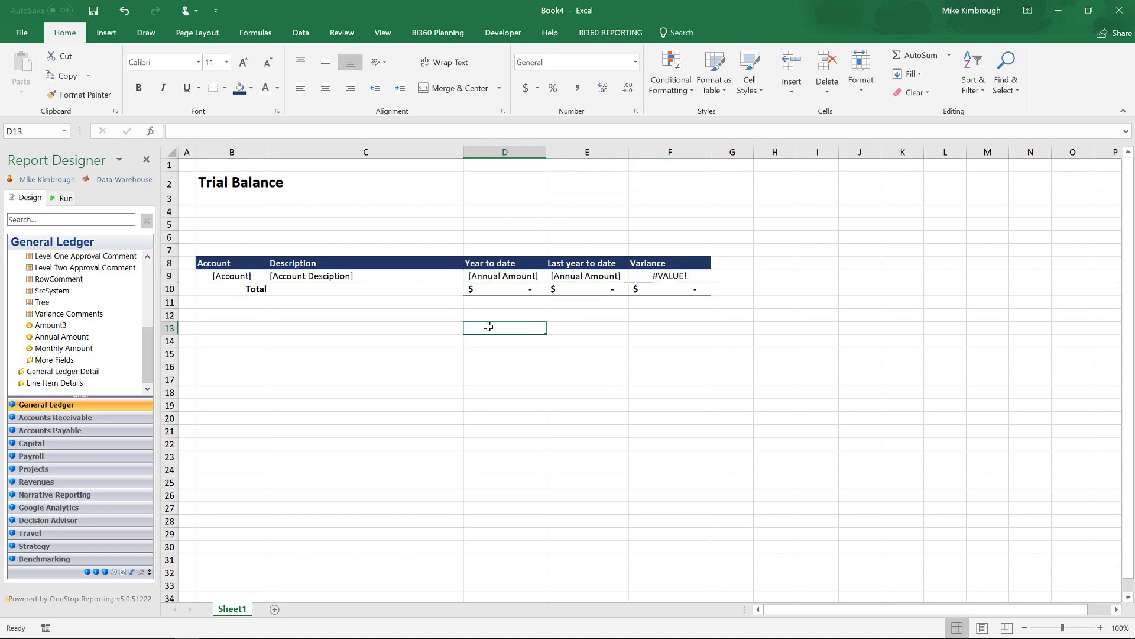
{"action": "left_click", "coordinate": [660, 181]}
{"action": "right_click", "coordinate": [660, 181]}
{"action": "left_click", "coordinate": [631, 206]}
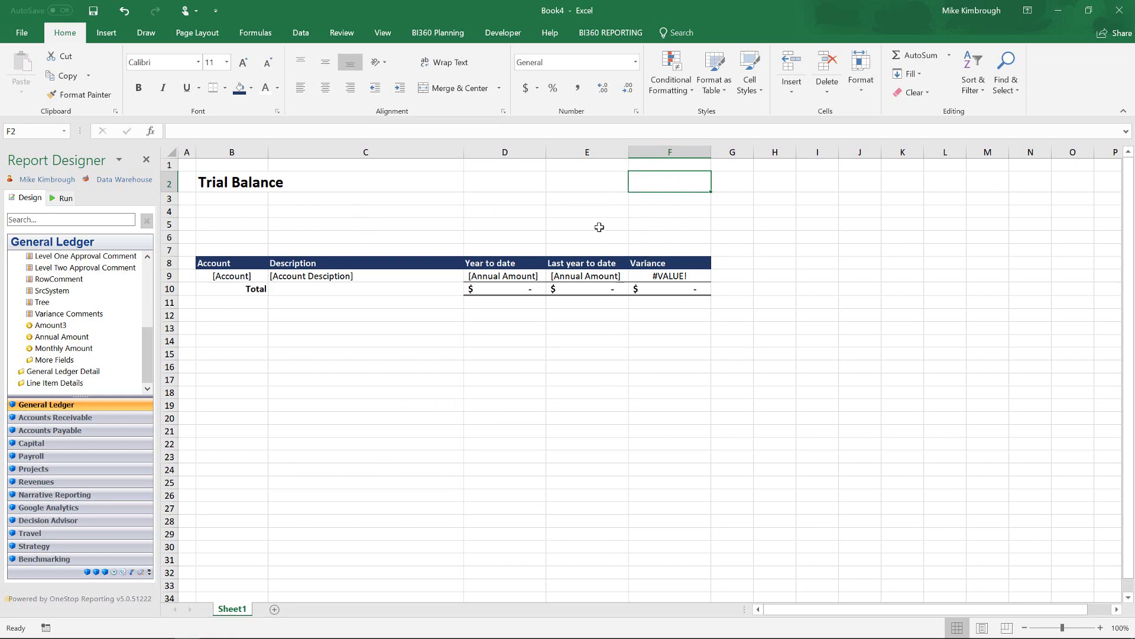
Step: Choose period 201509 from the period lookup and run the Trial Balance report
{"action": "left_click", "coordinate": [64, 199]}
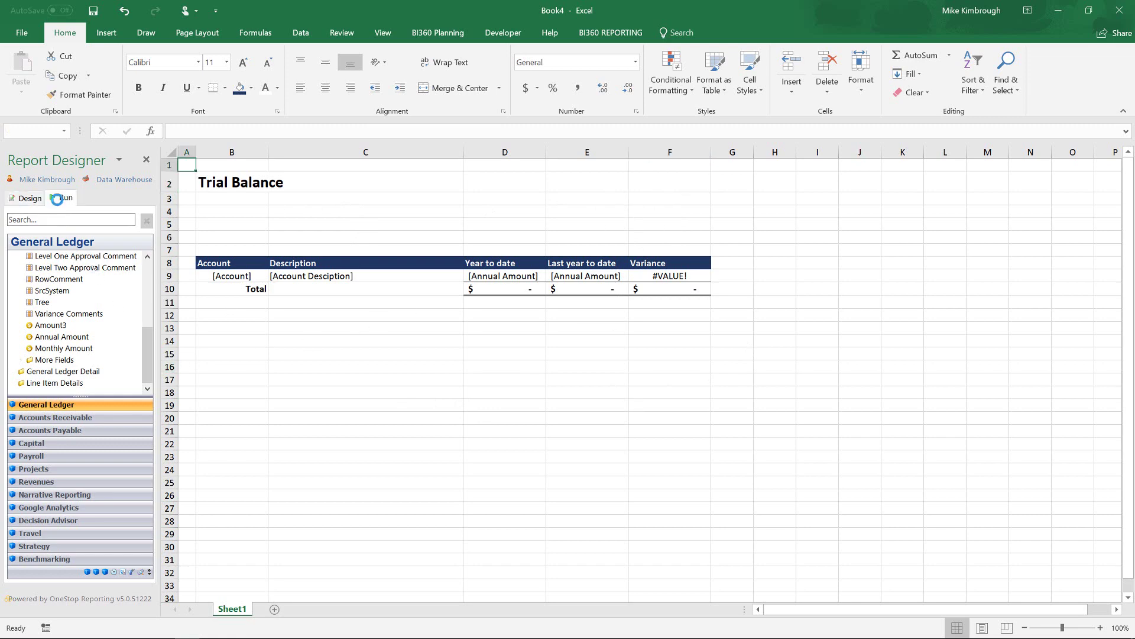
{"action": "left_click", "coordinate": [53, 236]}
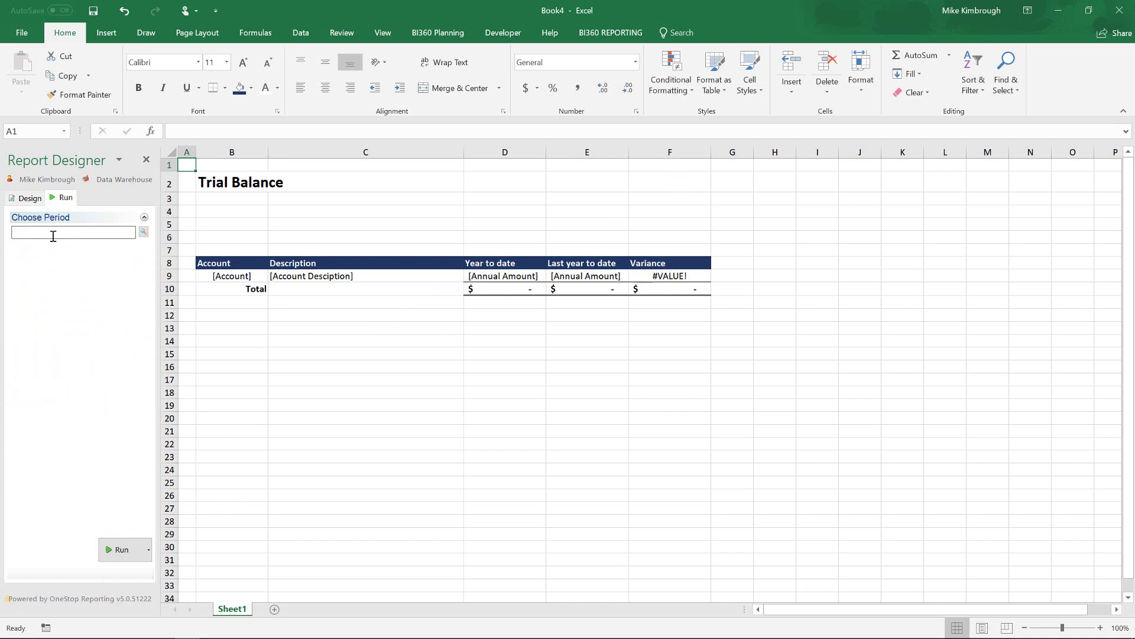
{"action": "left_click", "coordinate": [142, 233]}
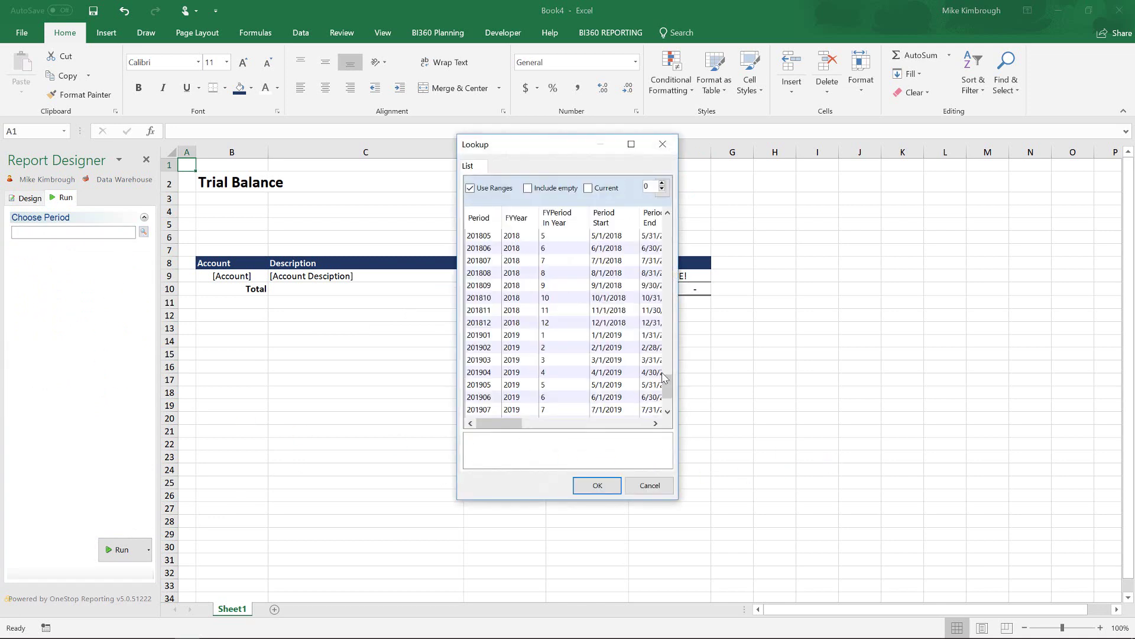
{"action": "left_click_drag", "start_coordinate": [666, 381], "coordinate": [664, 282]}
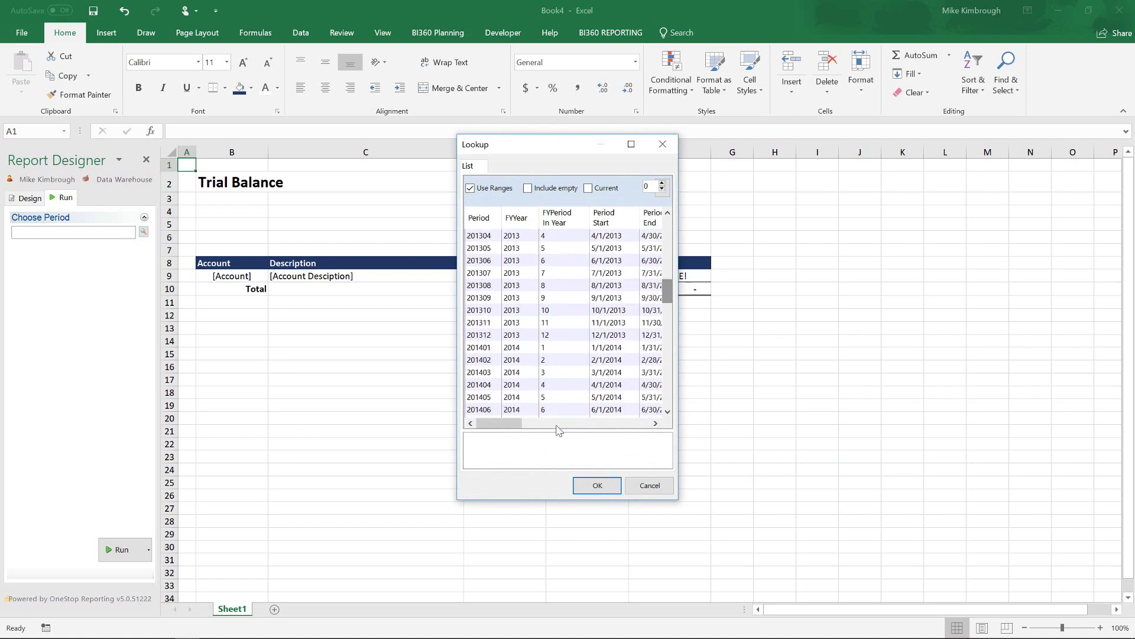
{"action": "left_click", "coordinate": [524, 439]}
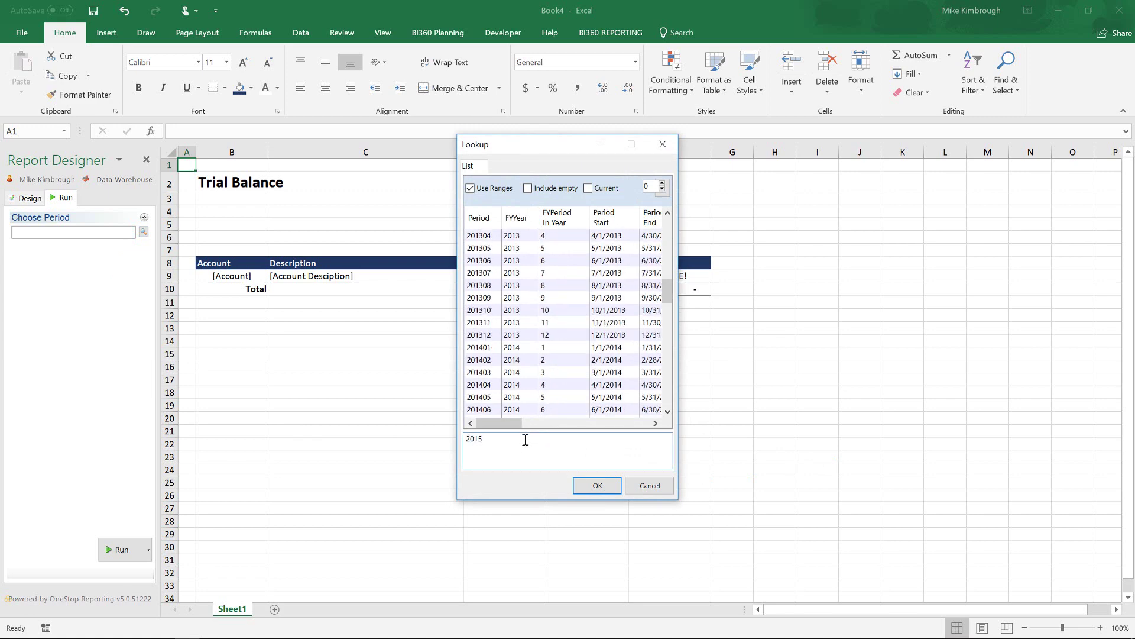
{"action": "left_click", "coordinate": [604, 489]}
{"action": "left_click", "coordinate": [119, 549]}
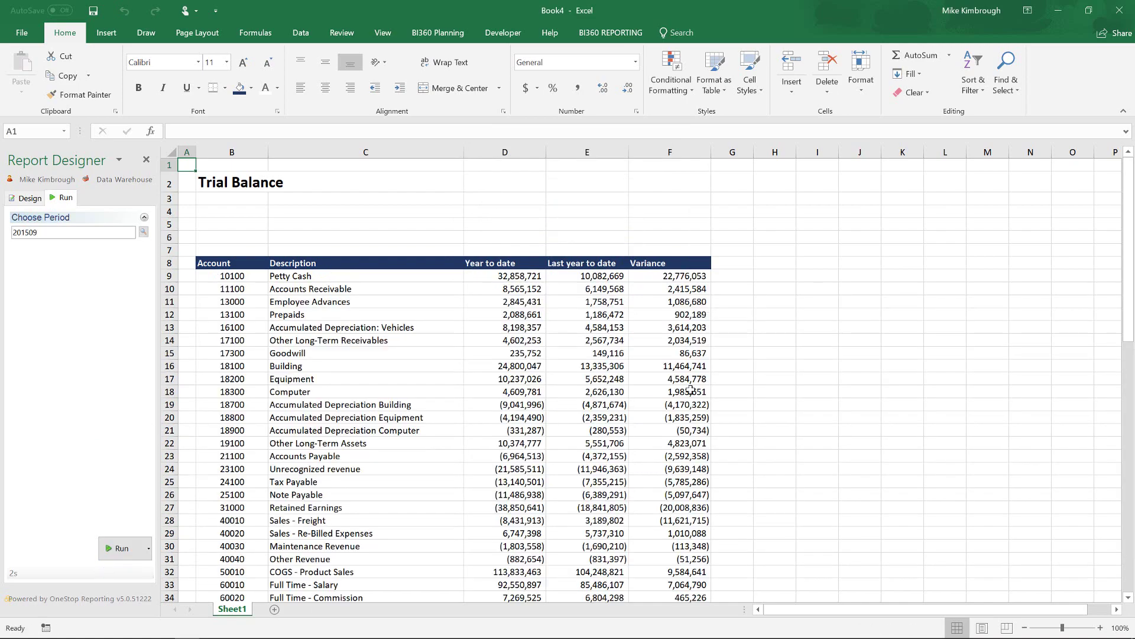
Step: Scroll down to the Total row ($541,180,385 YTD) and back up to the top
{"action": "scroll", "coordinate": [559, 384], "scroll_direction": "down", "scroll_amount": 11}
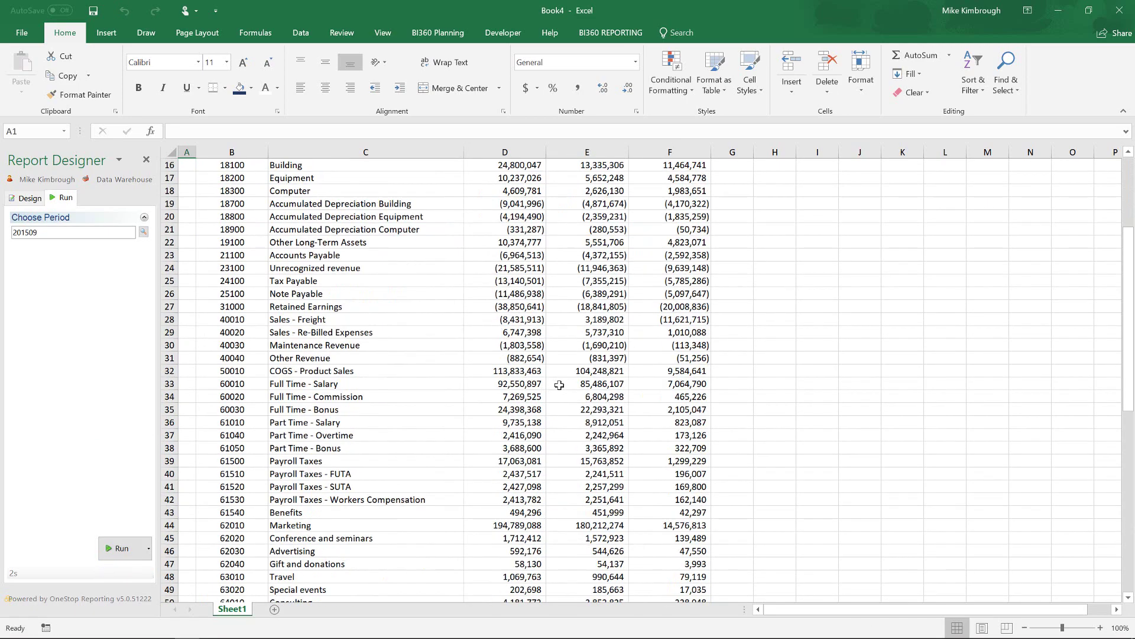
{"action": "scroll", "coordinate": [559, 384], "scroll_direction": "down", "scroll_amount": 5}
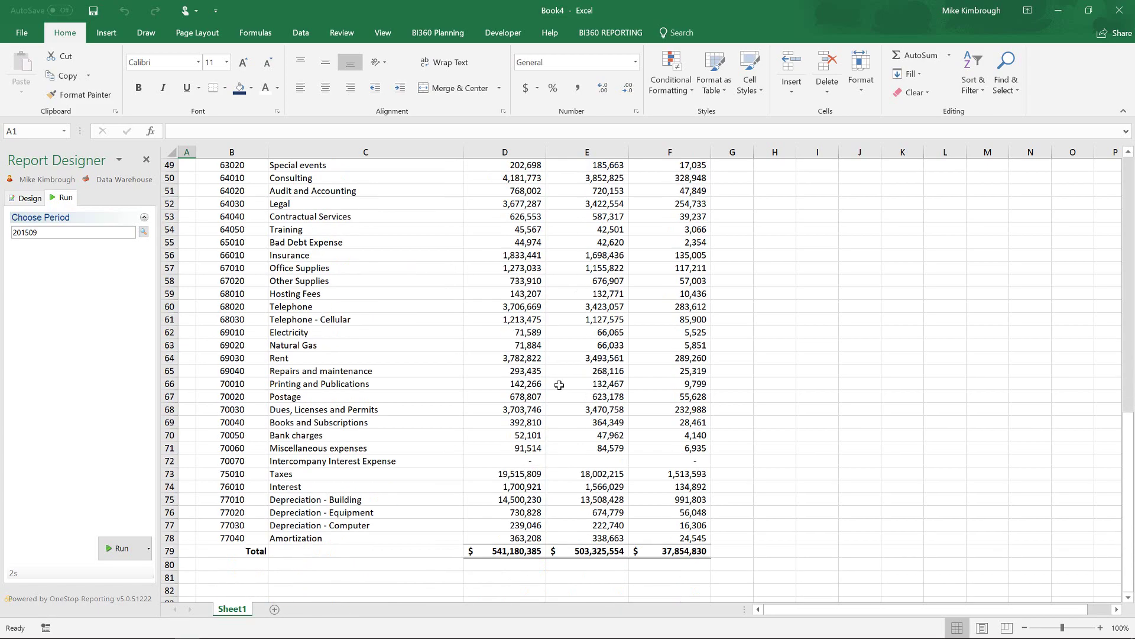
{"action": "scroll", "coordinate": [559, 385], "scroll_direction": "up", "scroll_amount": 12}
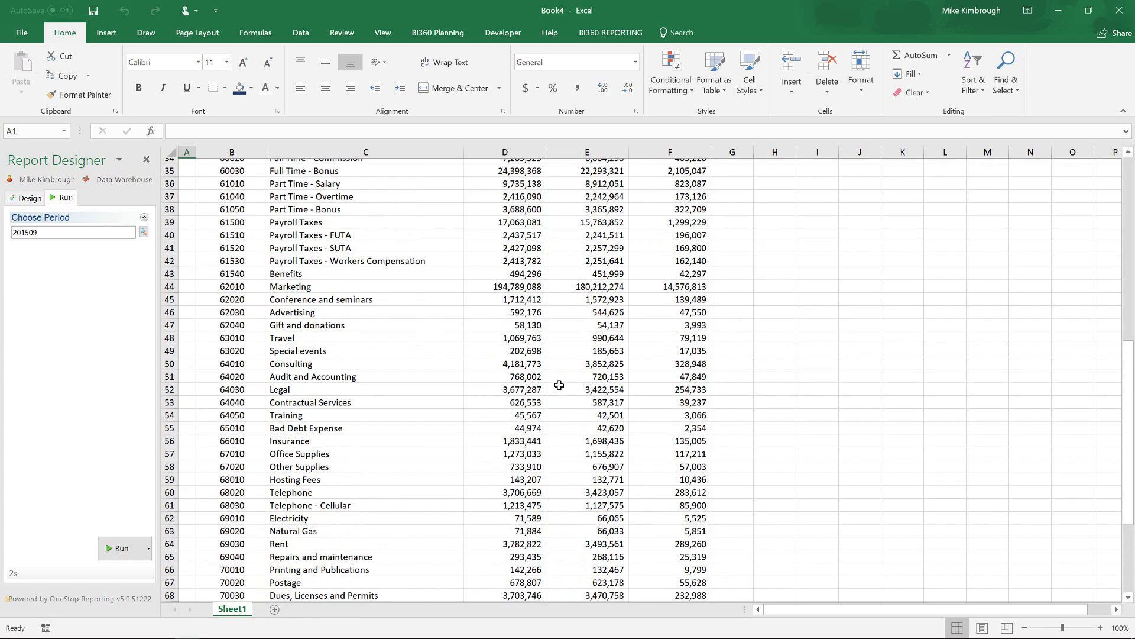
{"action": "scroll", "coordinate": [556, 385], "scroll_direction": "up", "scroll_amount": 4}
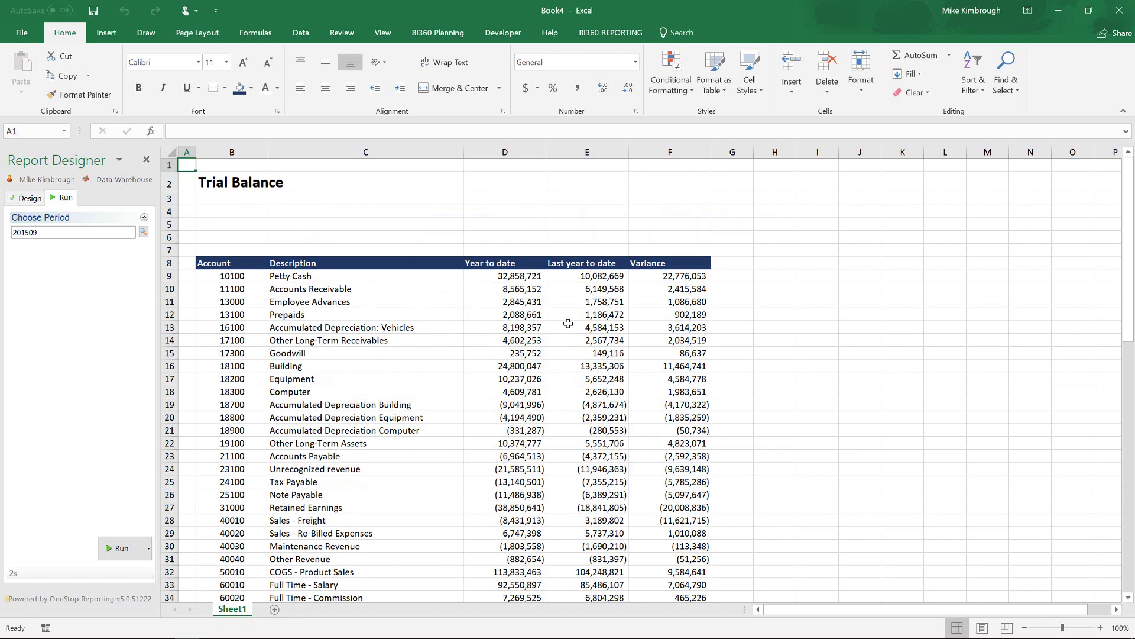
Step: Back in Design view, rename the E8 heading to LYTD and D8 to YTD
{"action": "left_click", "coordinate": [27, 198]}
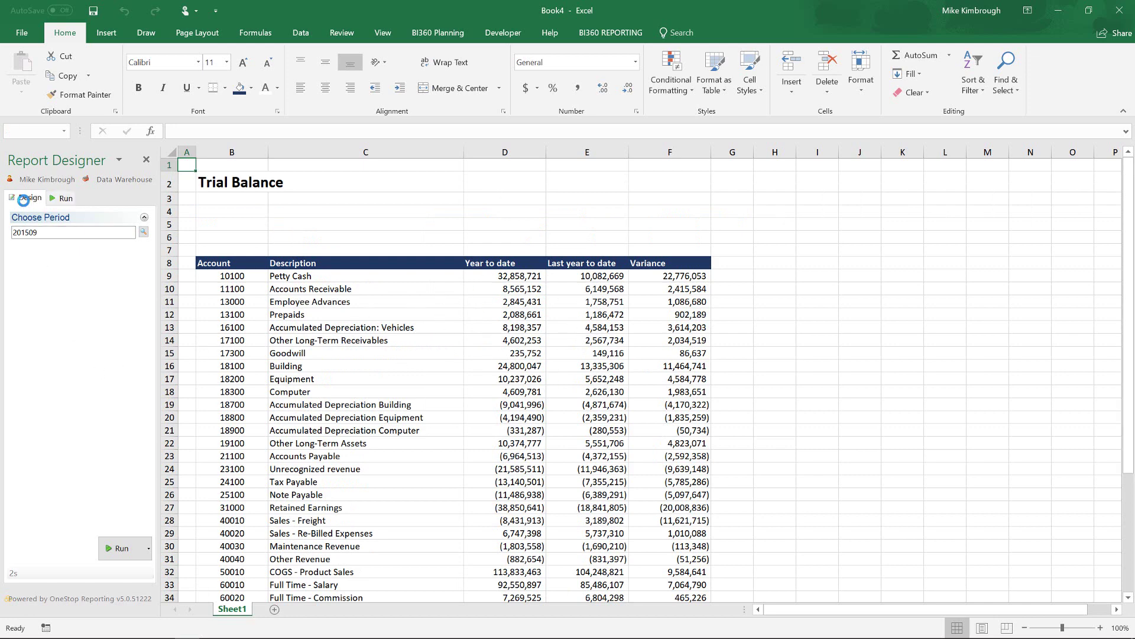
{"action": "left_click", "coordinate": [582, 268]}
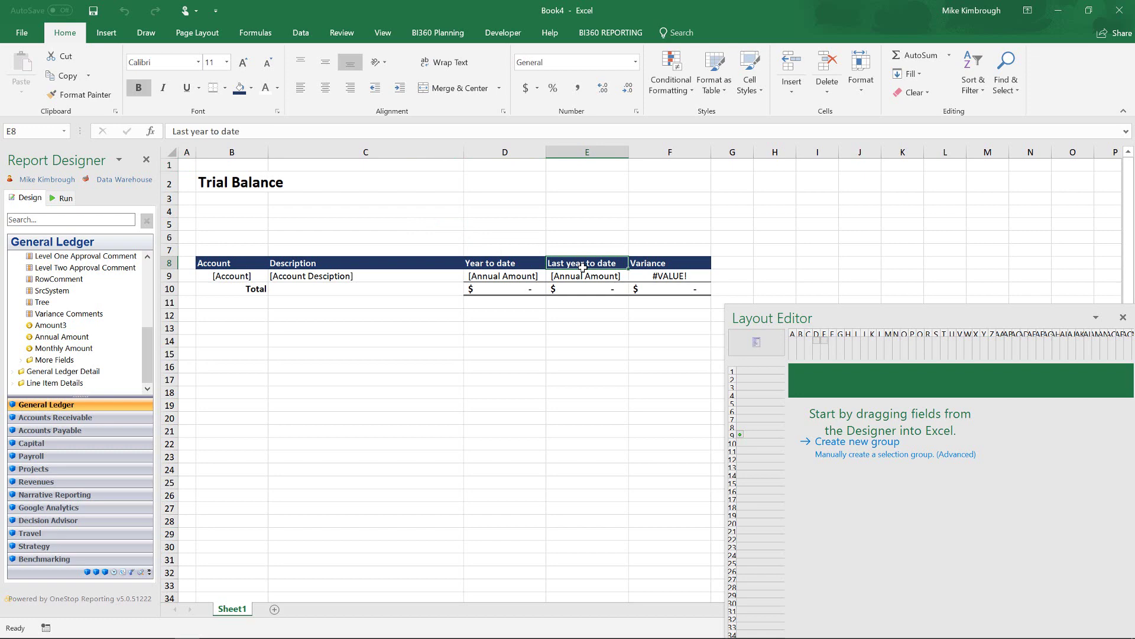
{"action": "type", "text": "LYTD"}
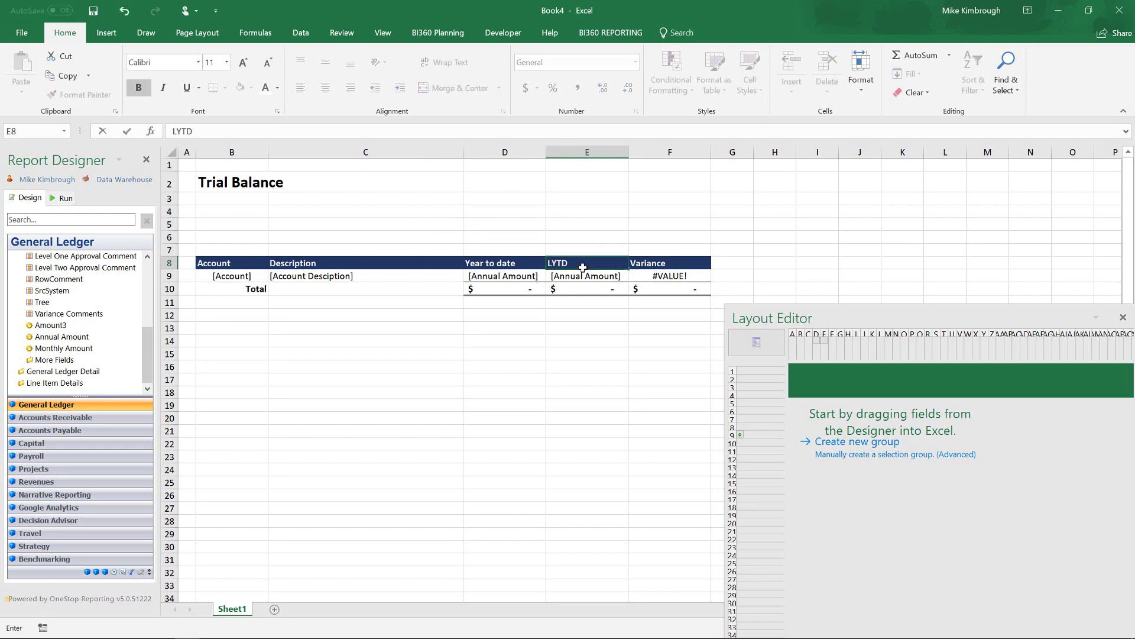
{"action": "left_click", "coordinate": [495, 263]}
{"action": "type", "text": "YTD"}
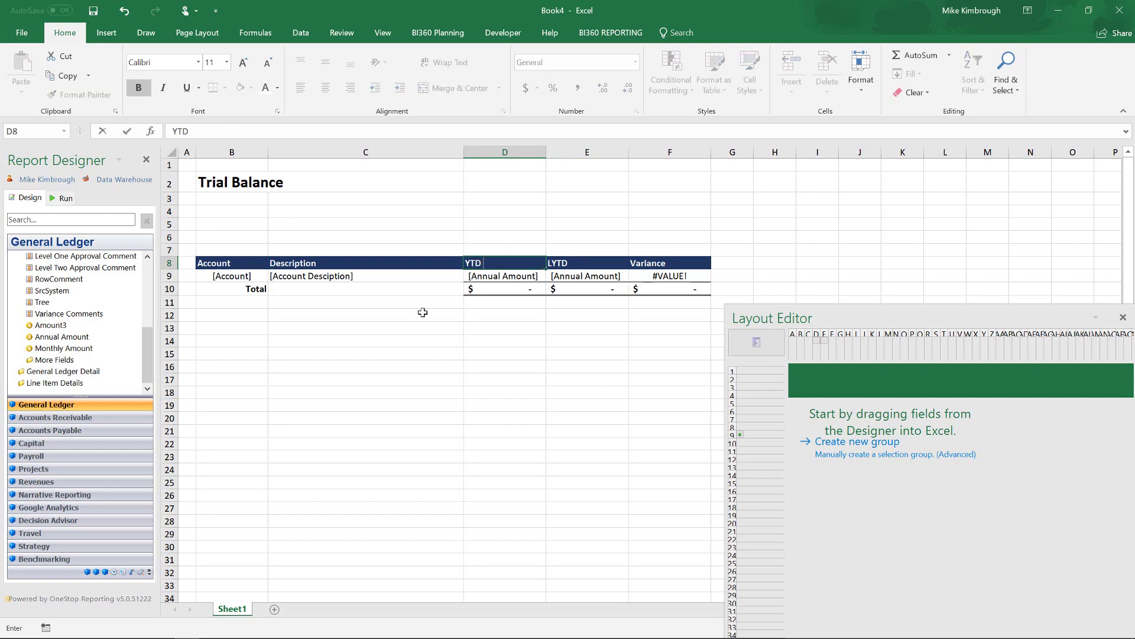
{"action": "left_click", "coordinate": [61, 202]}
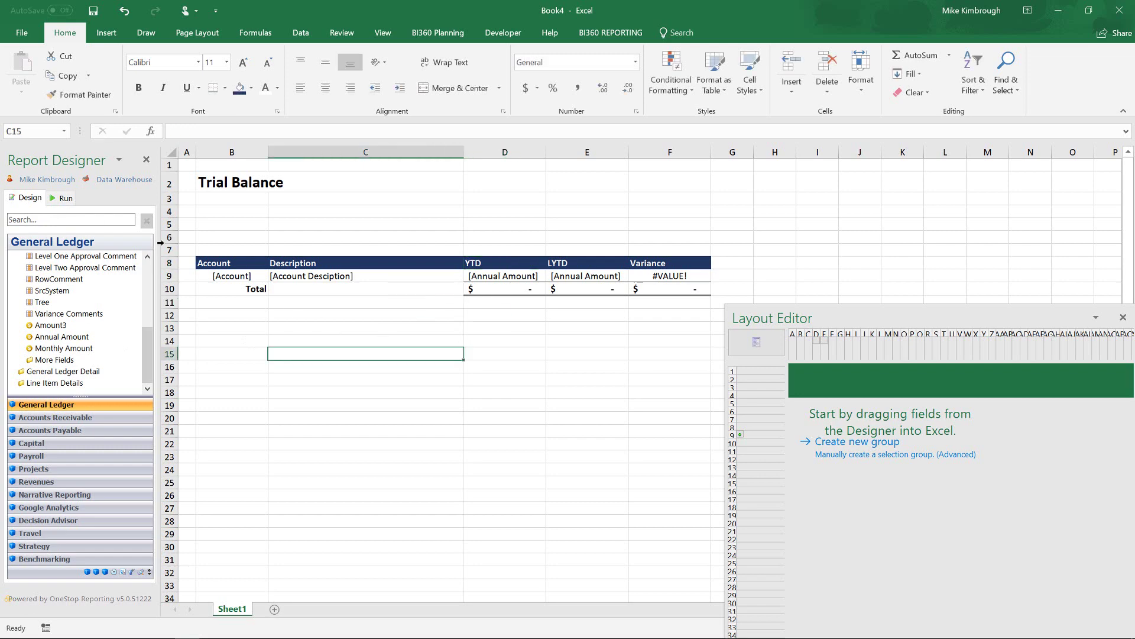
Step: Rerun the report for 201509 and scroll through the rows under YTD, LYTD and Variance
{"action": "left_click", "coordinate": [111, 544]}
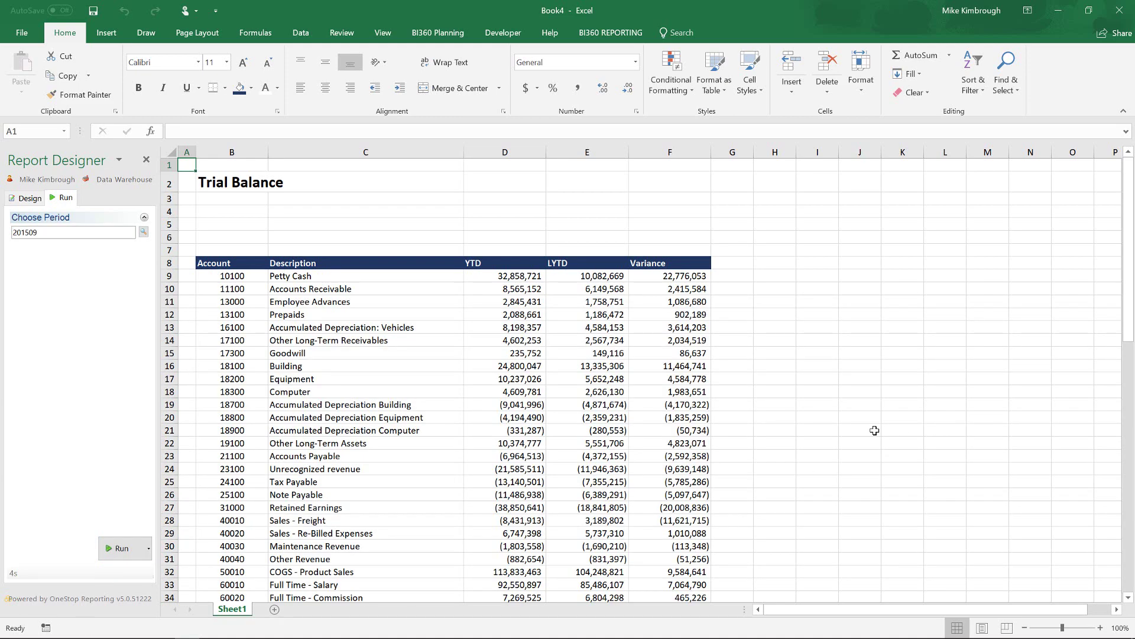
{"action": "scroll", "coordinate": [875, 430], "scroll_direction": "down", "scroll_amount": 11}
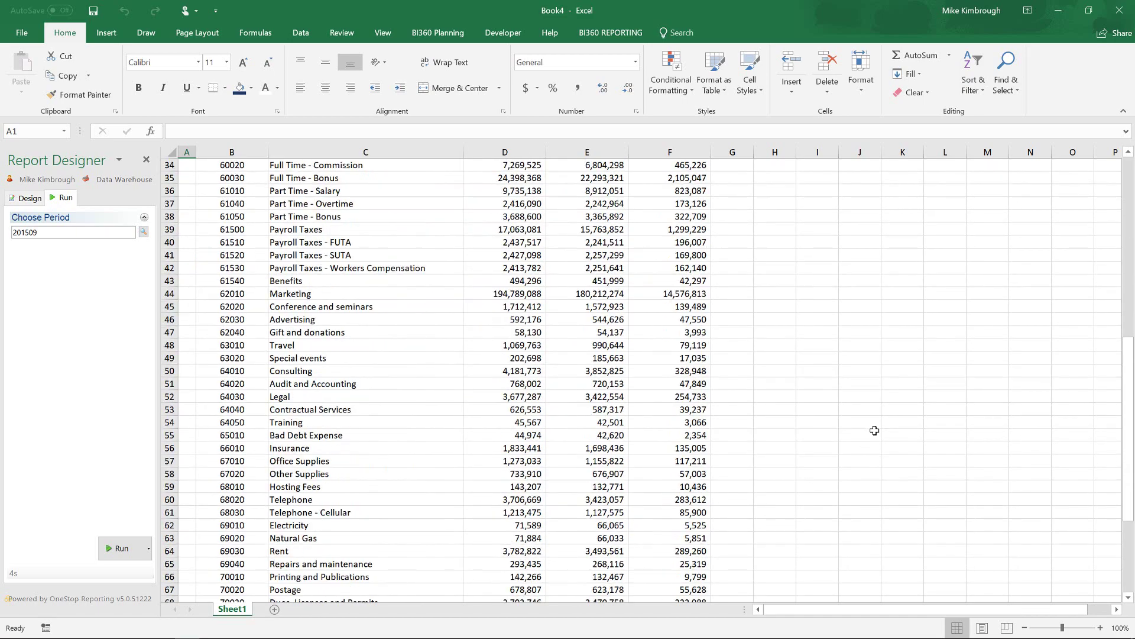
{"action": "scroll", "coordinate": [874, 430], "scroll_direction": "down", "scroll_amount": 8}
{"action": "scroll", "coordinate": [875, 430], "scroll_direction": "up", "scroll_amount": 10}
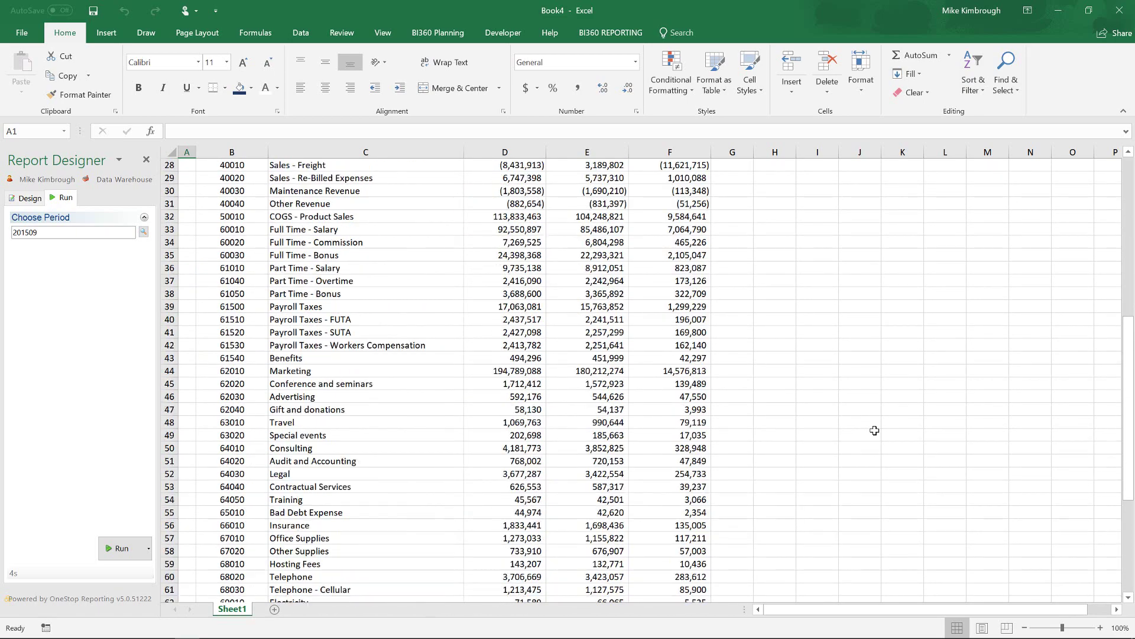
{"action": "scroll", "coordinate": [874, 430], "scroll_direction": "up", "scroll_amount": 9}
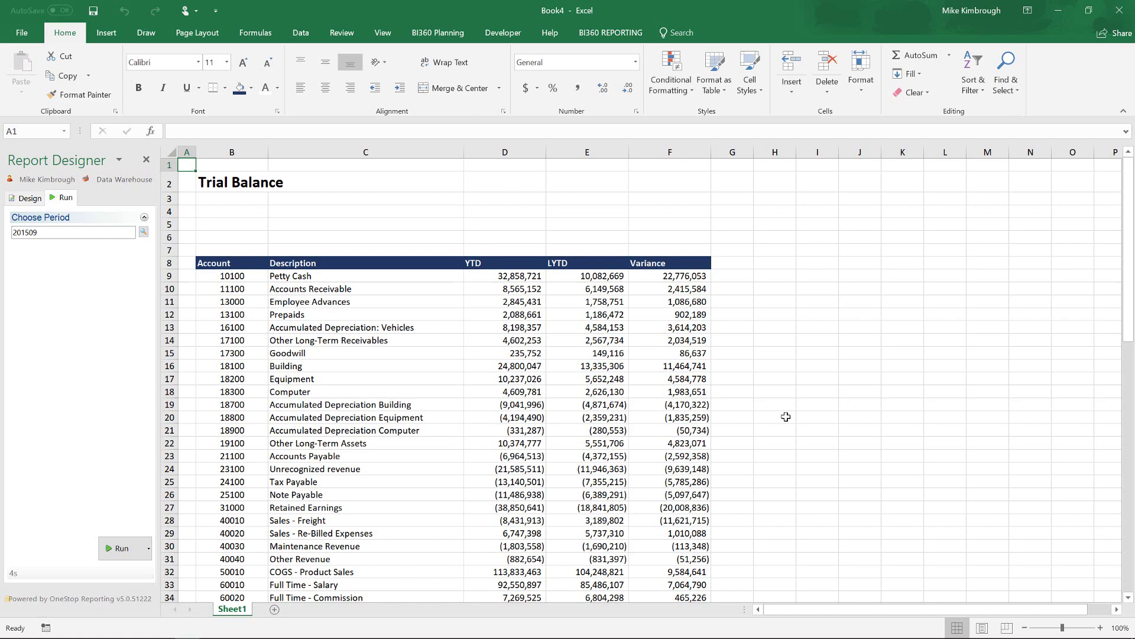
{"action": "scroll", "coordinate": [786, 417], "scroll_direction": "down", "scroll_amount": 3}
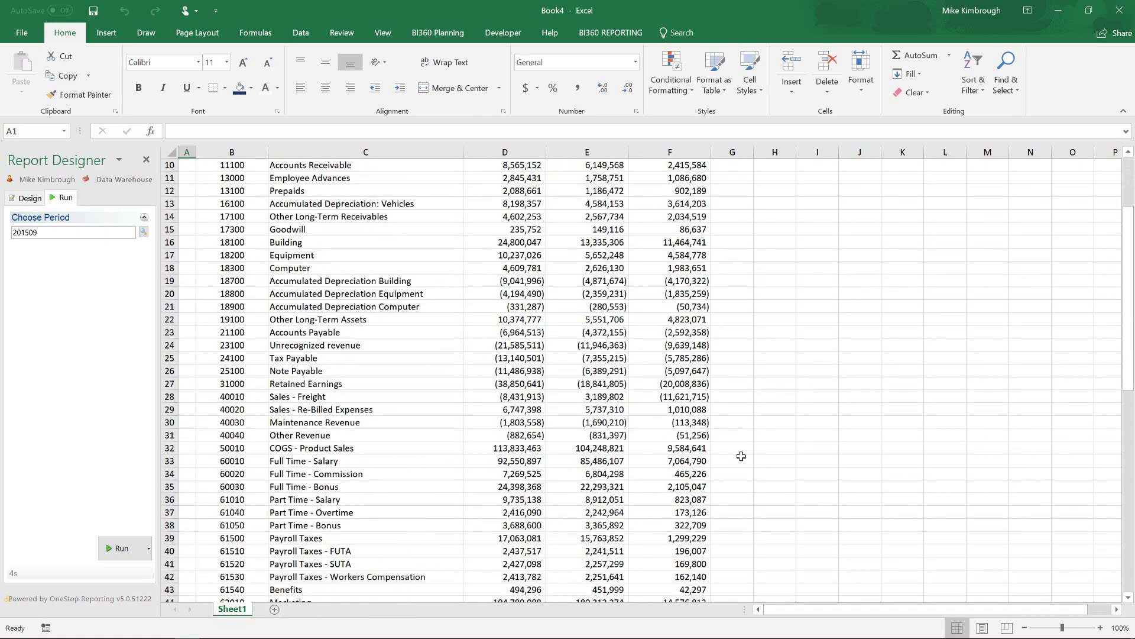
{"action": "scroll", "coordinate": [741, 456], "scroll_direction": "down", "scroll_amount": 2}
{"action": "scroll", "coordinate": [882, 493], "scroll_direction": "down", "scroll_amount": 3}
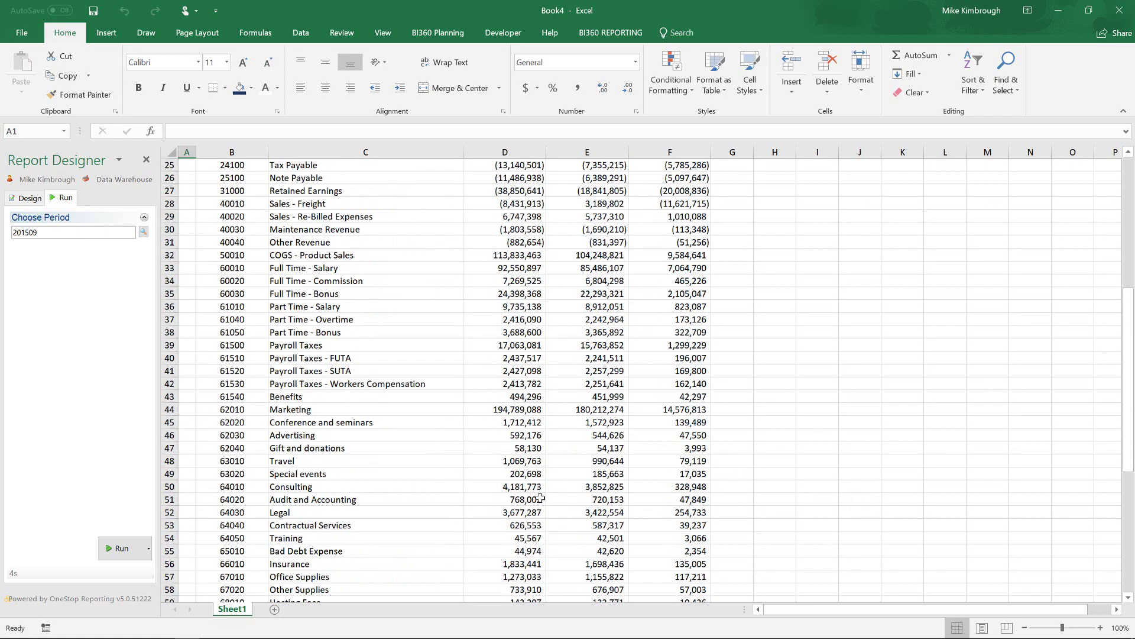